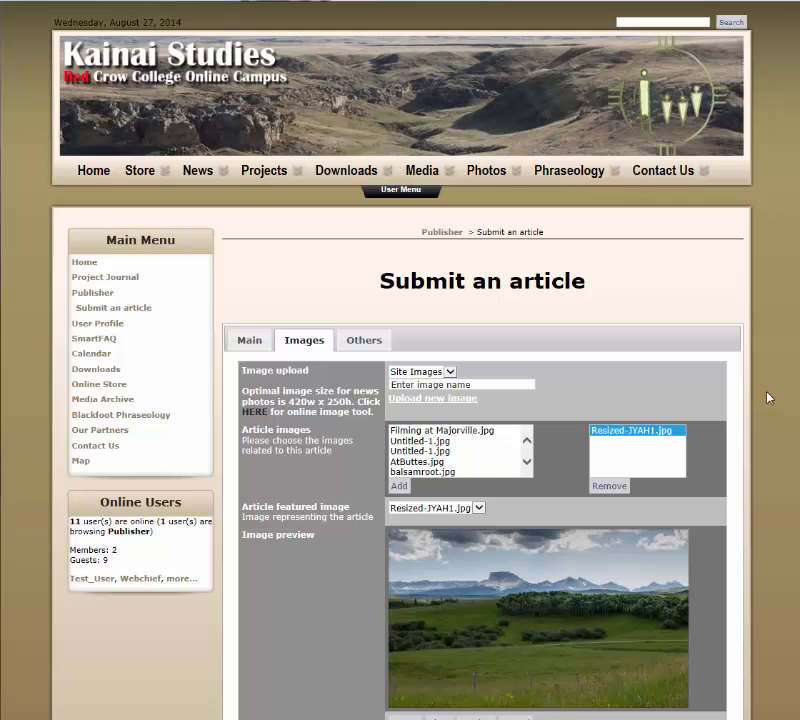
# Review the article's image settings and the main form fields, from the category down to the body and publishing options
pyautogui.scroll(-3, 768, 397)
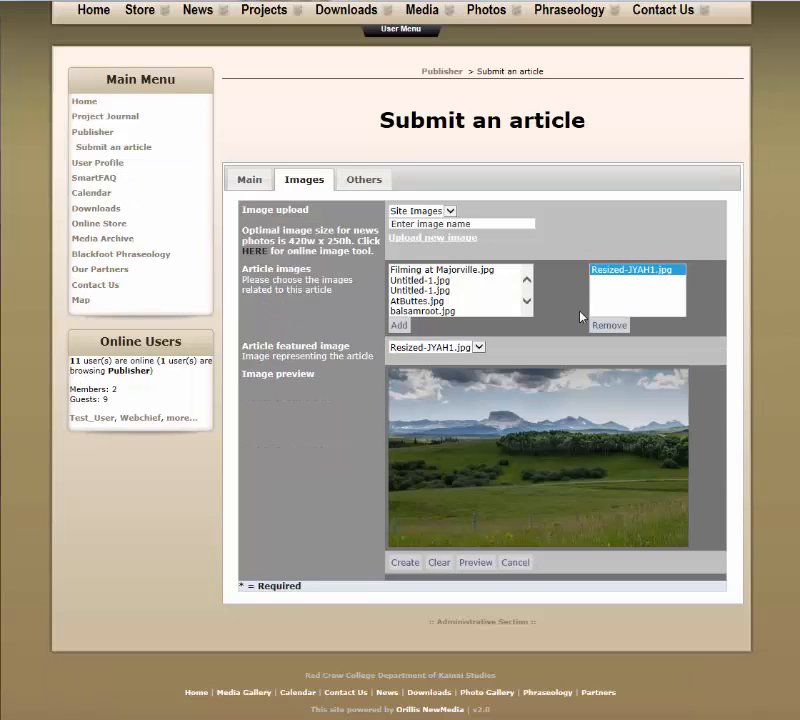
pyautogui.tripleClick(297, 283)
pyautogui.click(298, 289)
pyautogui.click(251, 184)
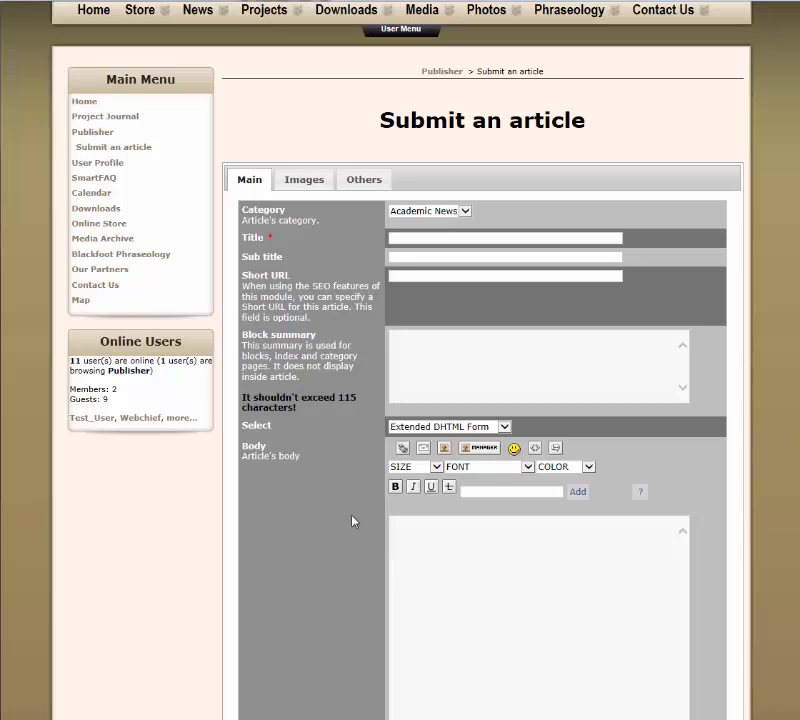
pyautogui.scroll(-5, 354, 521)
pyautogui.scroll(6, 373, 328)
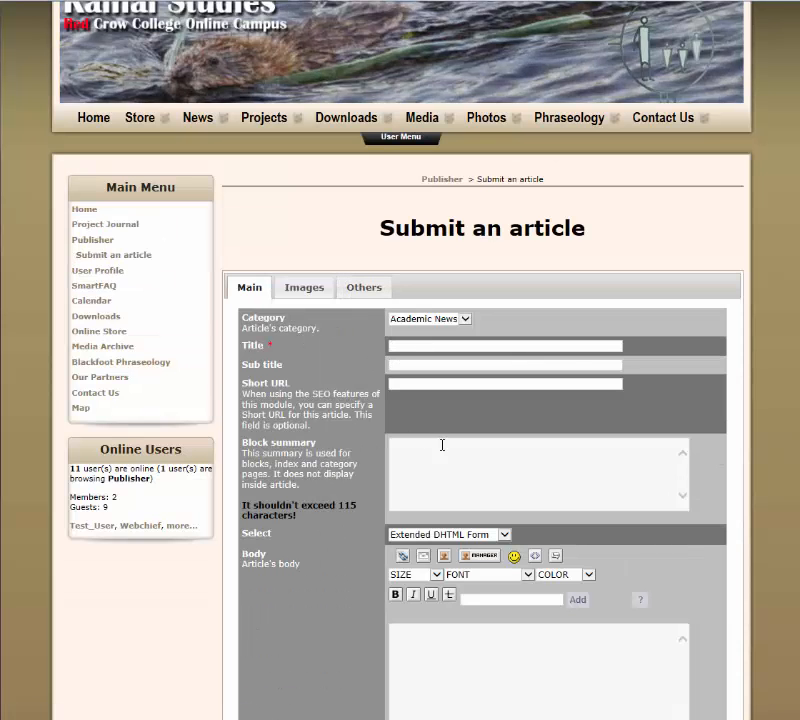
pyautogui.scroll(-1, 384, 539)
pyautogui.click(413, 553)
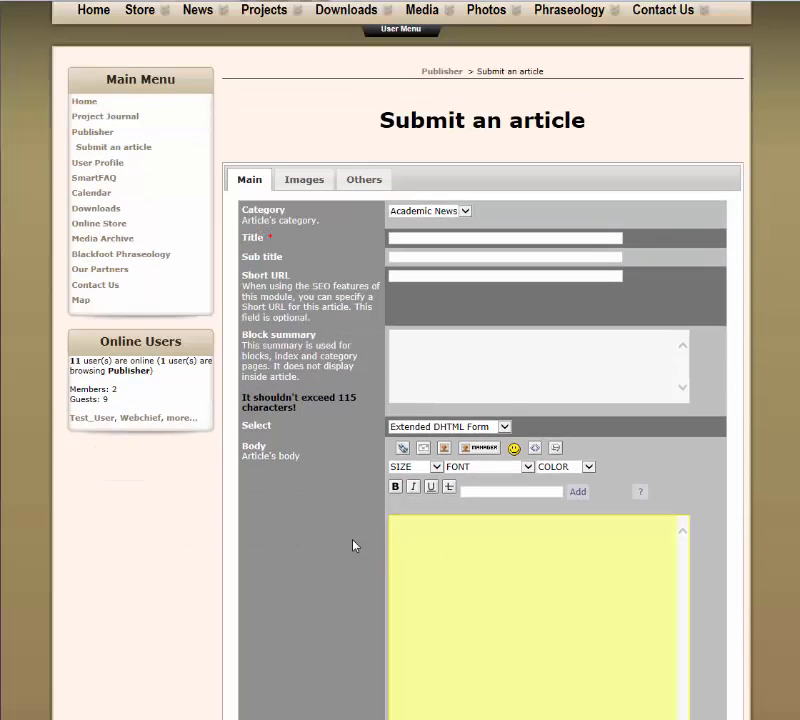
pyautogui.scroll(-5, 314, 516)
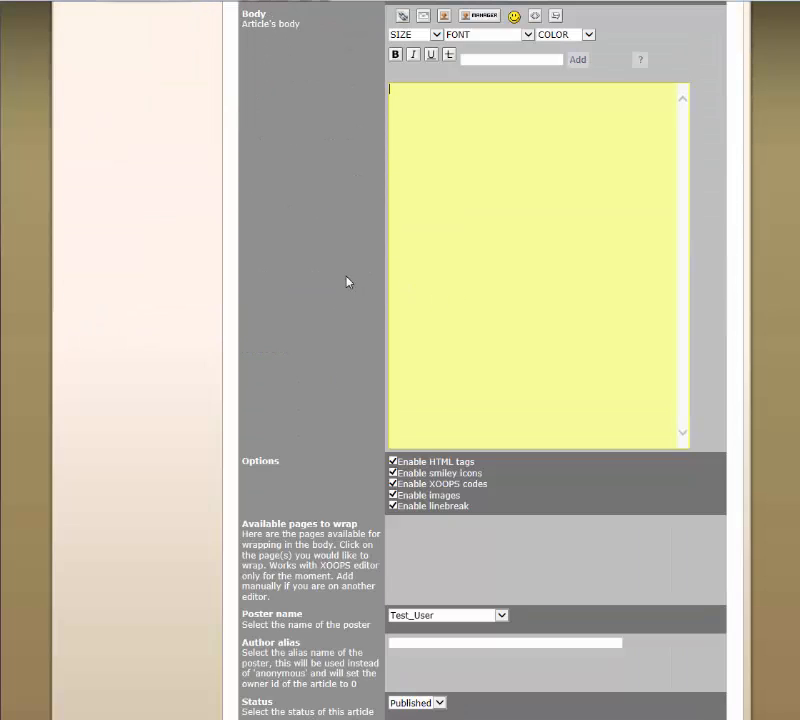
pyautogui.scroll(3, 348, 282)
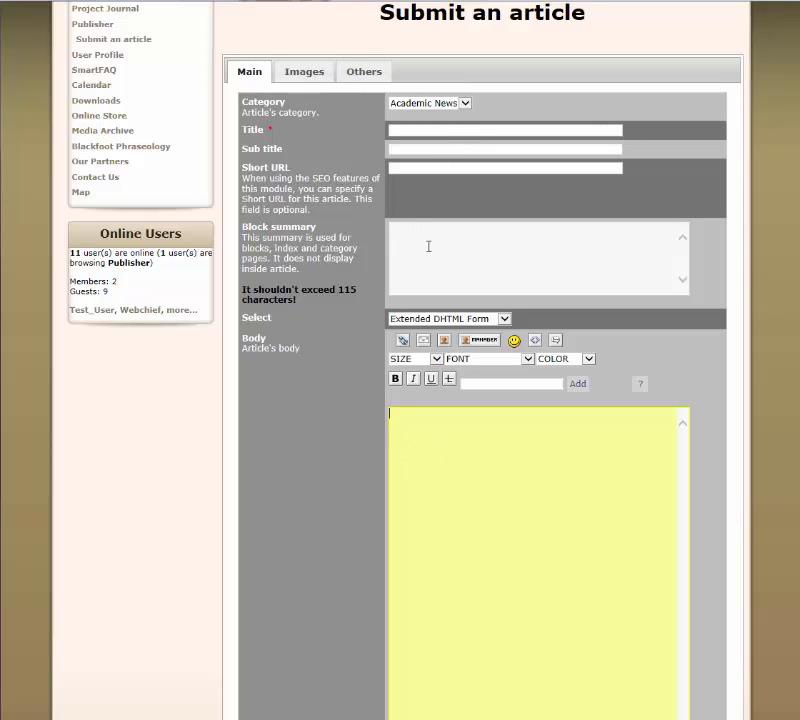
# Set the article's body editor to DHTML Form with xCode
pyautogui.click(505, 319)
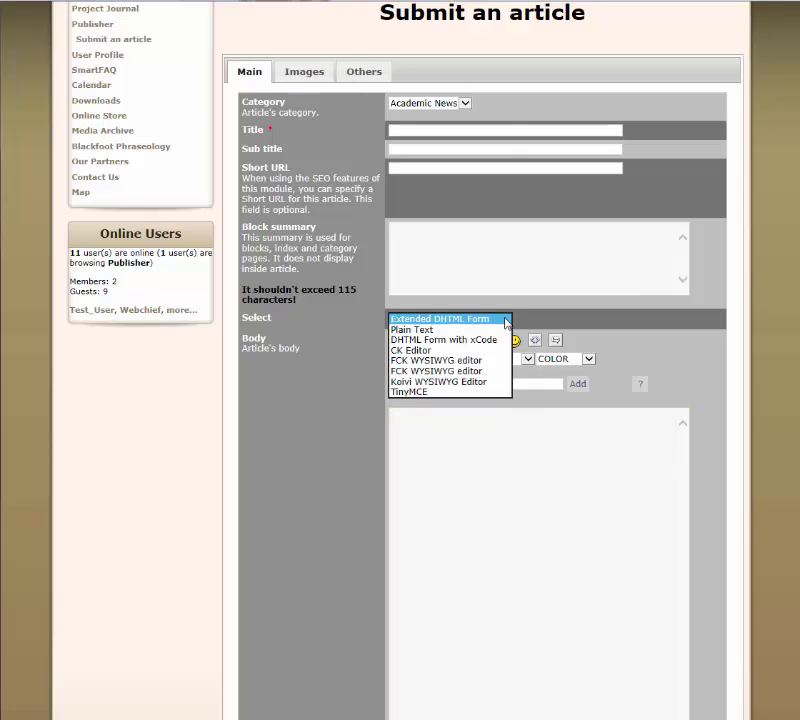
pyautogui.click(506, 320)
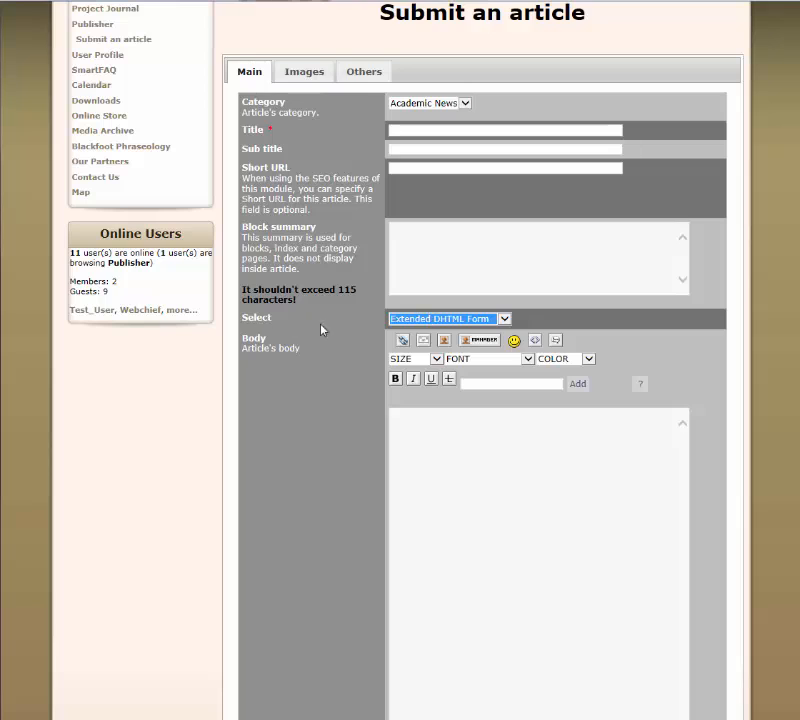
pyautogui.click(506, 319)
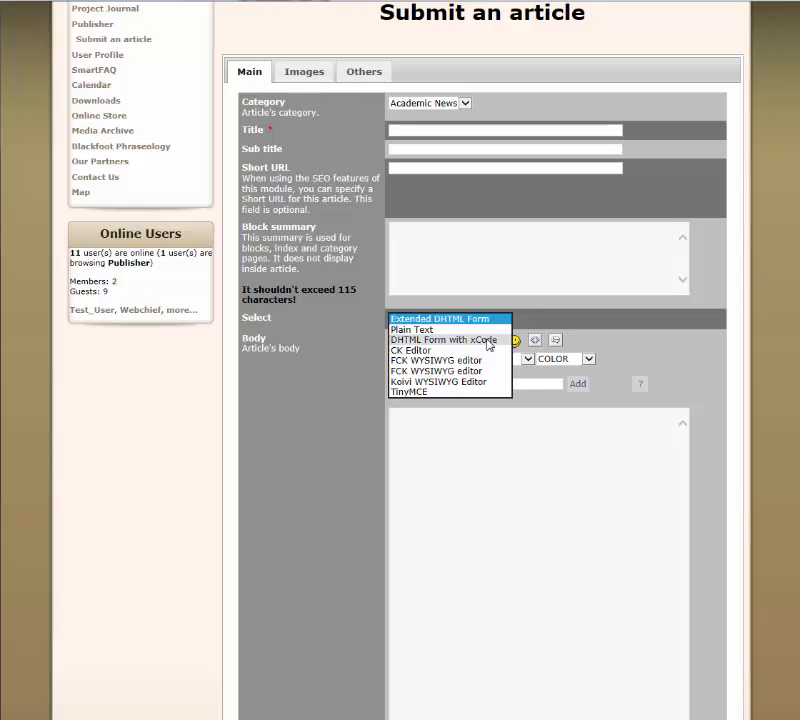
pyautogui.click(661, 351)
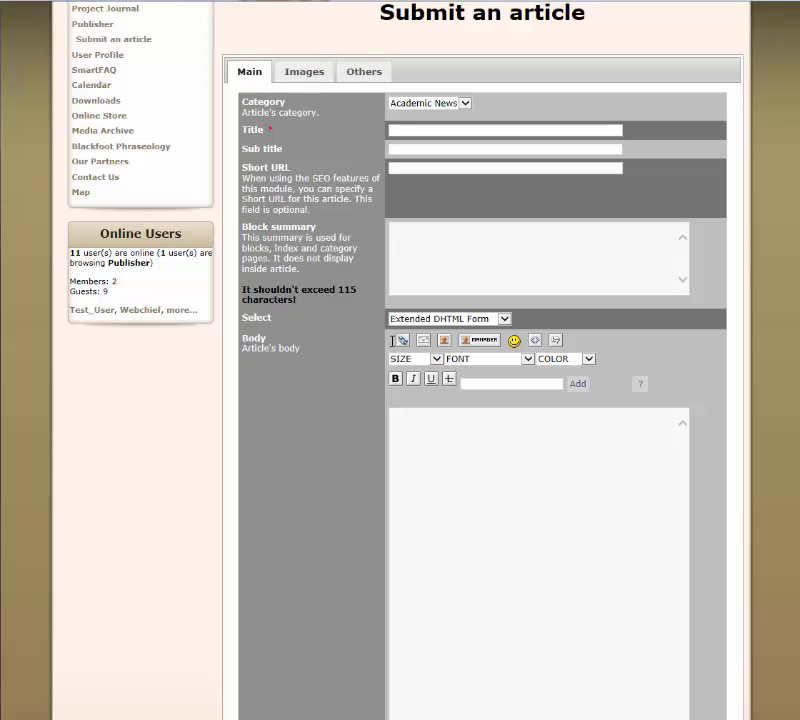
pyautogui.click(504, 319)
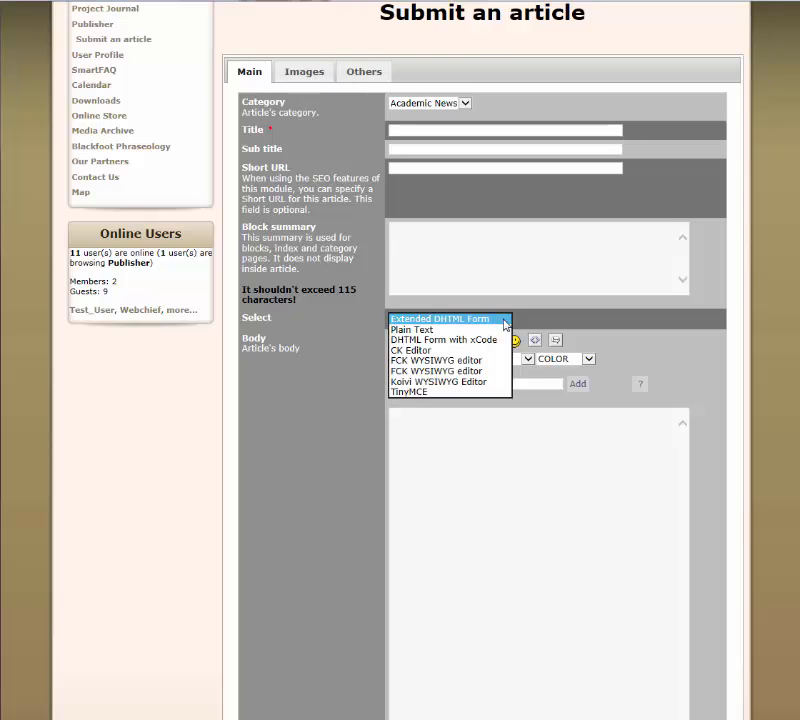
pyautogui.click(466, 341)
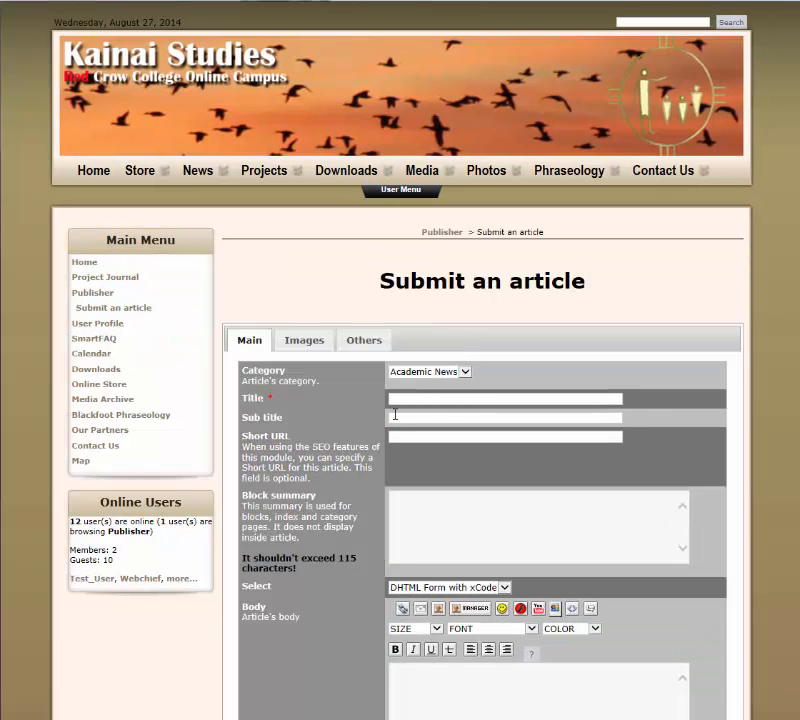
# Add Resized-JYAH1.jpg from the Site Images to the article's images
pyautogui.scroll(-2, 388, 423)
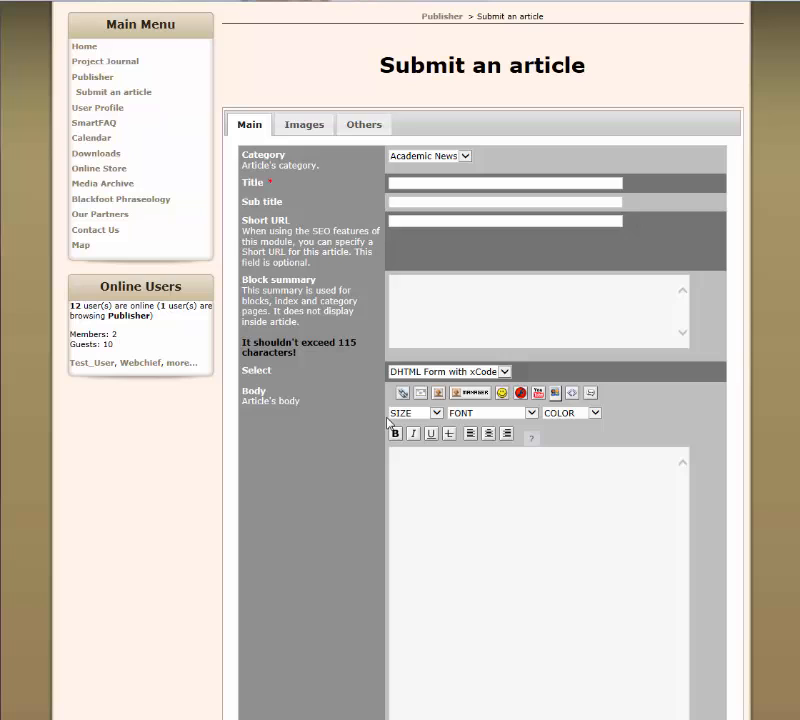
pyautogui.click(312, 131)
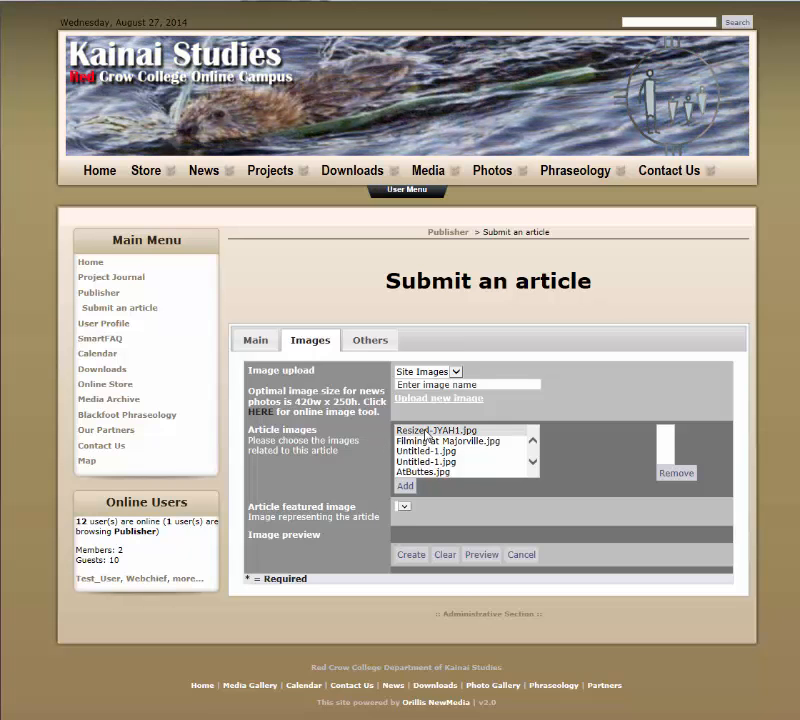
pyautogui.click(428, 431)
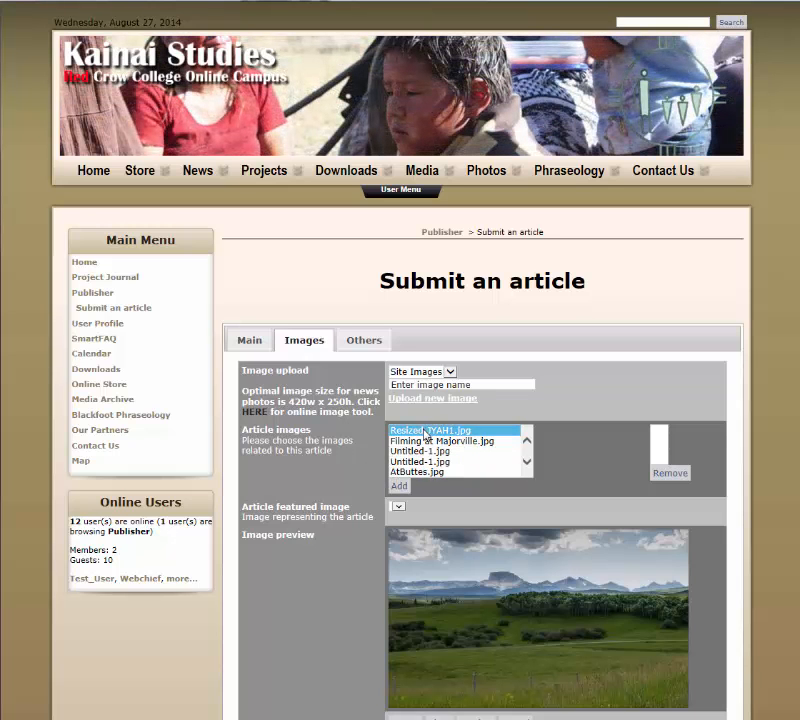
pyautogui.click(399, 486)
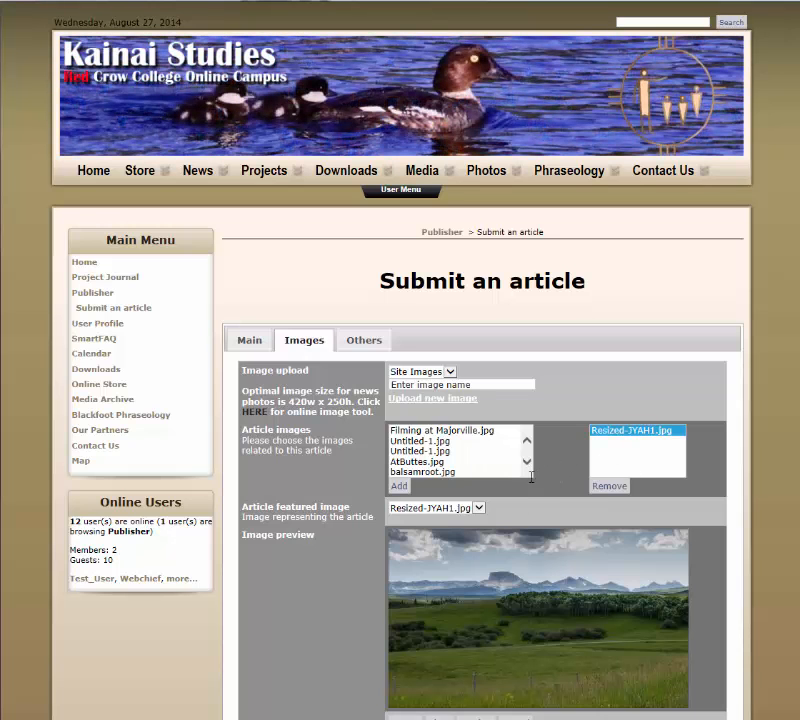
pyautogui.scroll(-3, 345, 480)
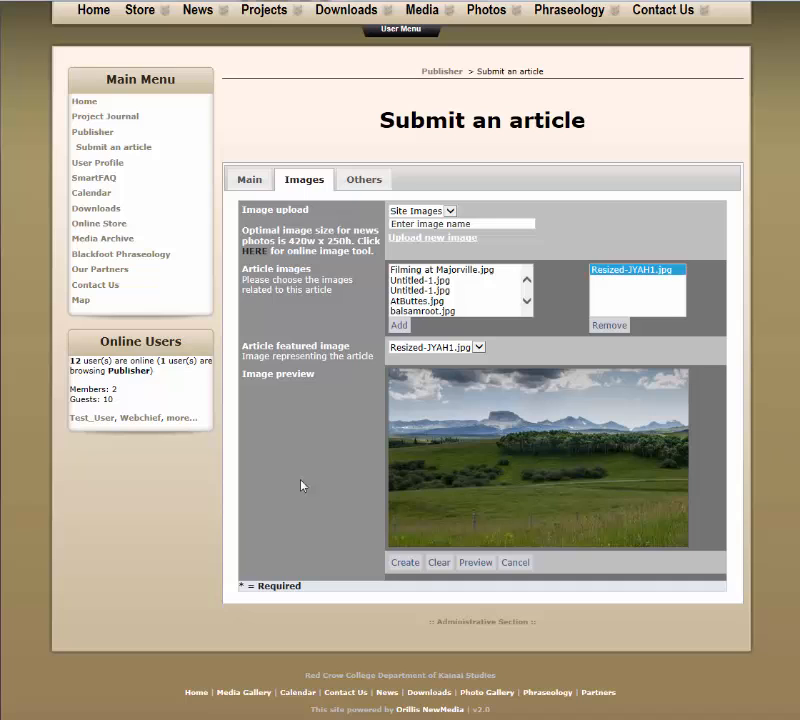
# Return to the main article details and enter "This Is Not A Real News Item" as the title
pyautogui.click(251, 182)
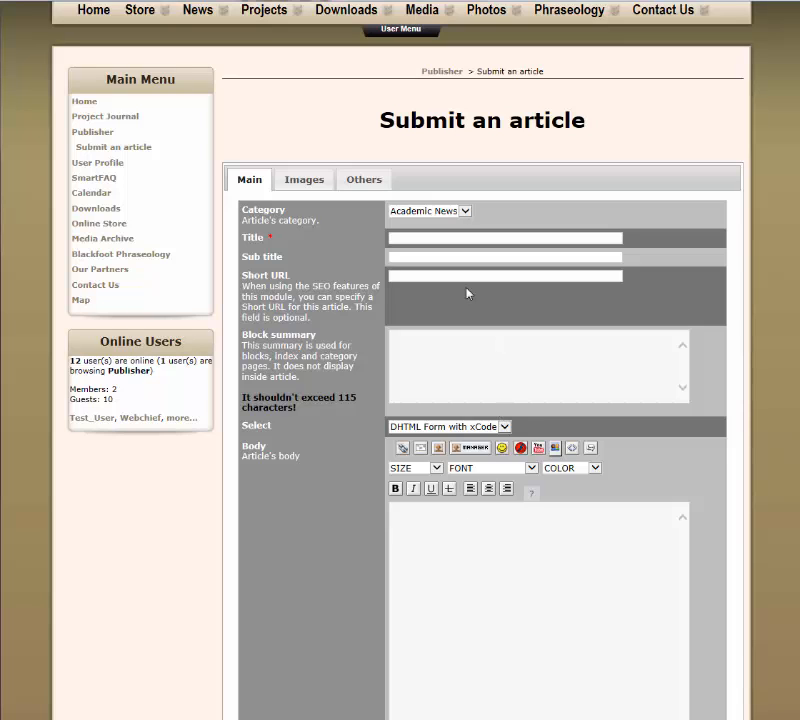
pyautogui.click(401, 238)
pyautogui.write('This Is Not A Real New s')
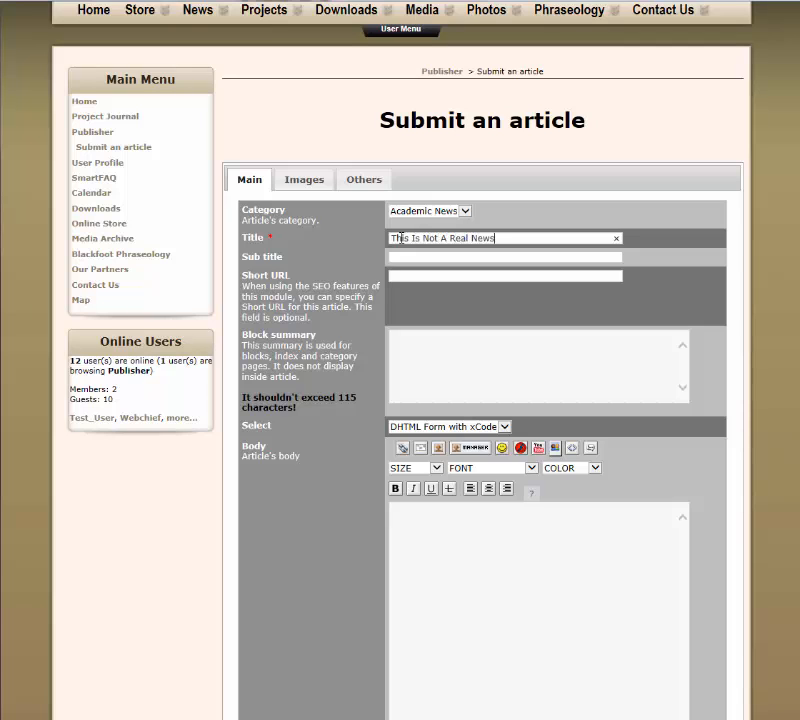
pyautogui.write(' Item')
pyautogui.click(395, 530)
pyautogui.scroll(-3, 339, 524)
pyautogui.rightClick(446, 344)
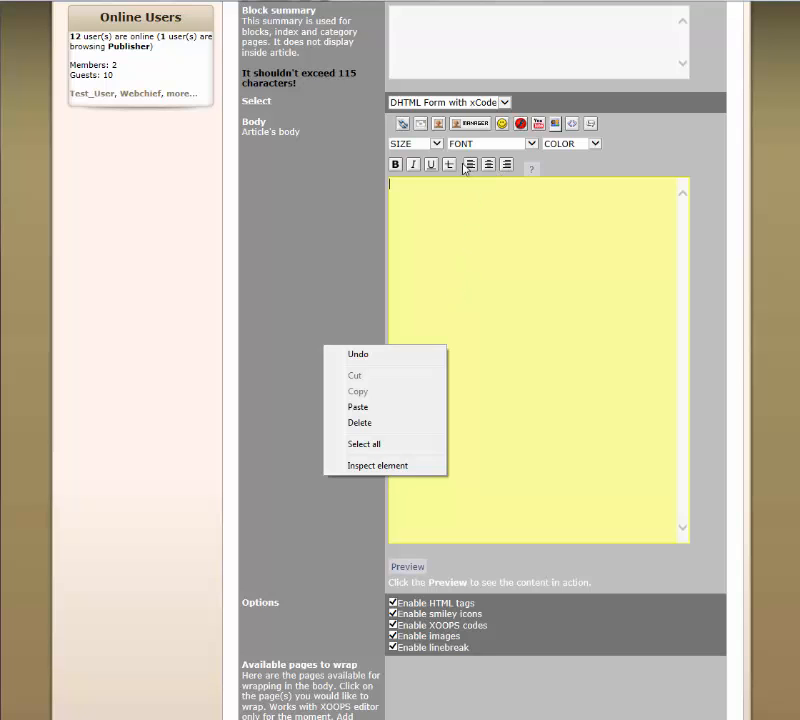
pyautogui.rightClick(431, 198)
pyautogui.click(398, 261)
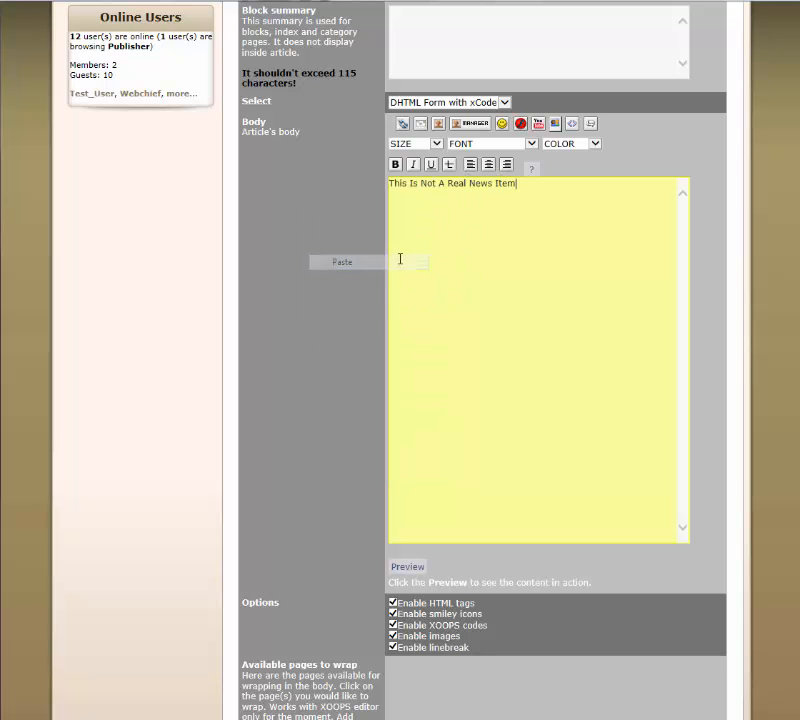
pyautogui.moveTo(538, 189); pyautogui.dragTo(373, 188)
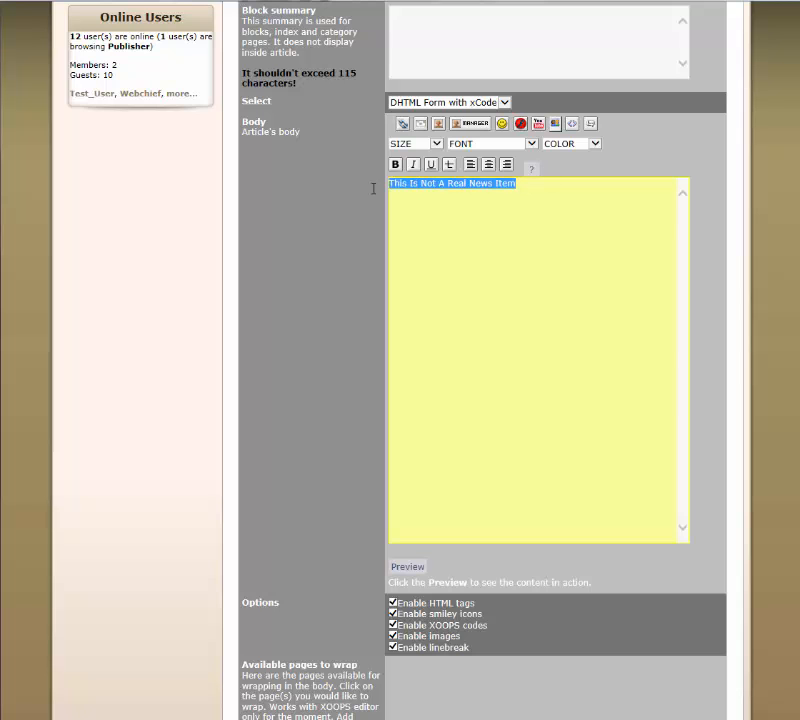
pyautogui.press('Delete')
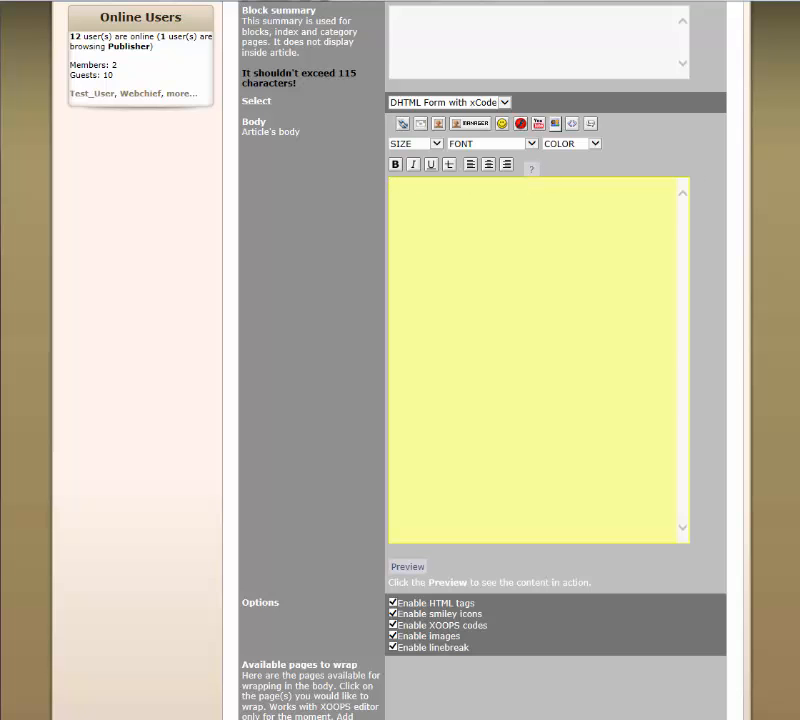
# Copy the first three paragraphs from the Lorem Ipsum page in the other browser and paste them into the article's body
pyautogui.hotkey('alt', 'Tab')
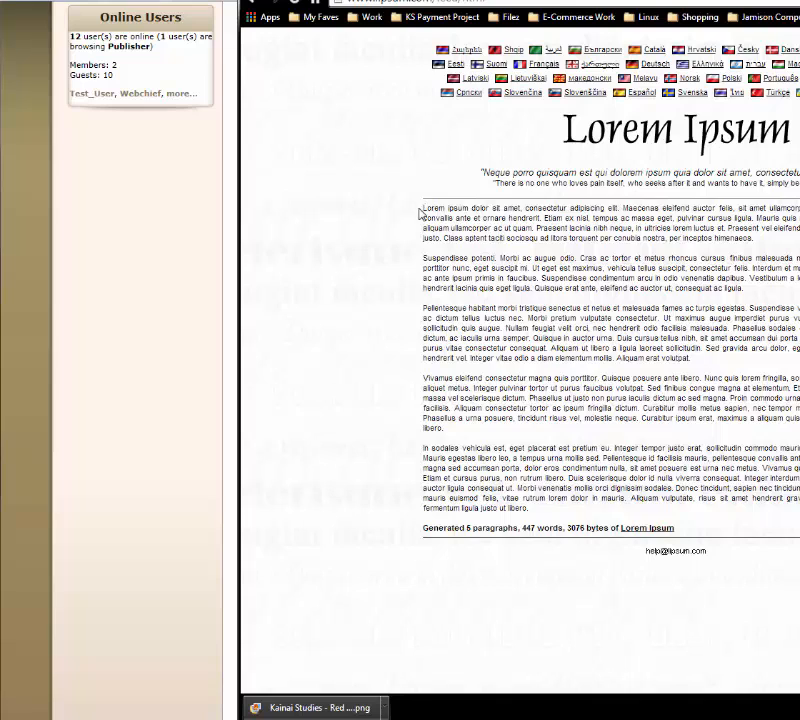
pyautogui.moveTo(420, 212); pyautogui.dragTo(741, 358)
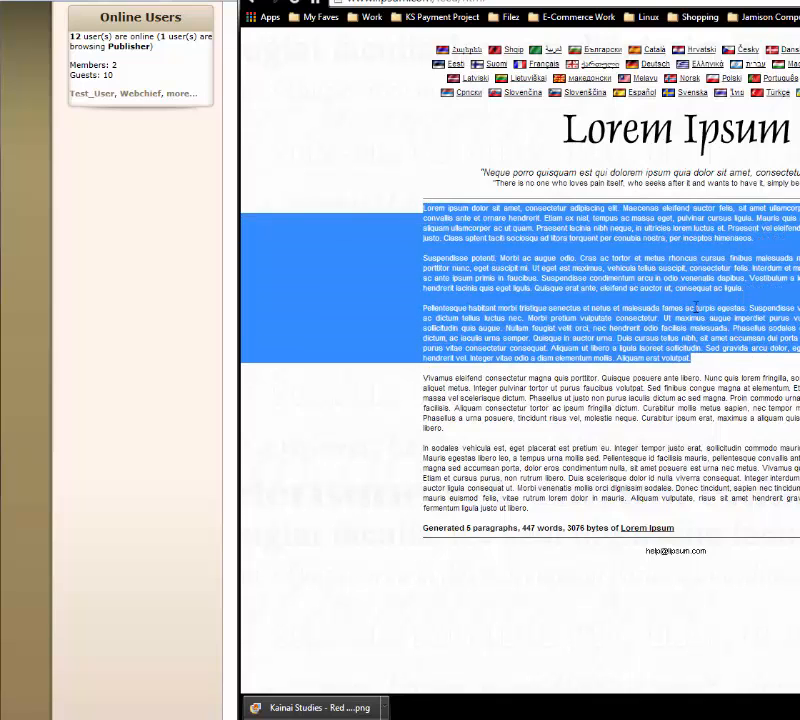
pyautogui.rightClick(708, 308)
pyautogui.click(722, 318)
pyautogui.hotkey('alt', 'Tab')
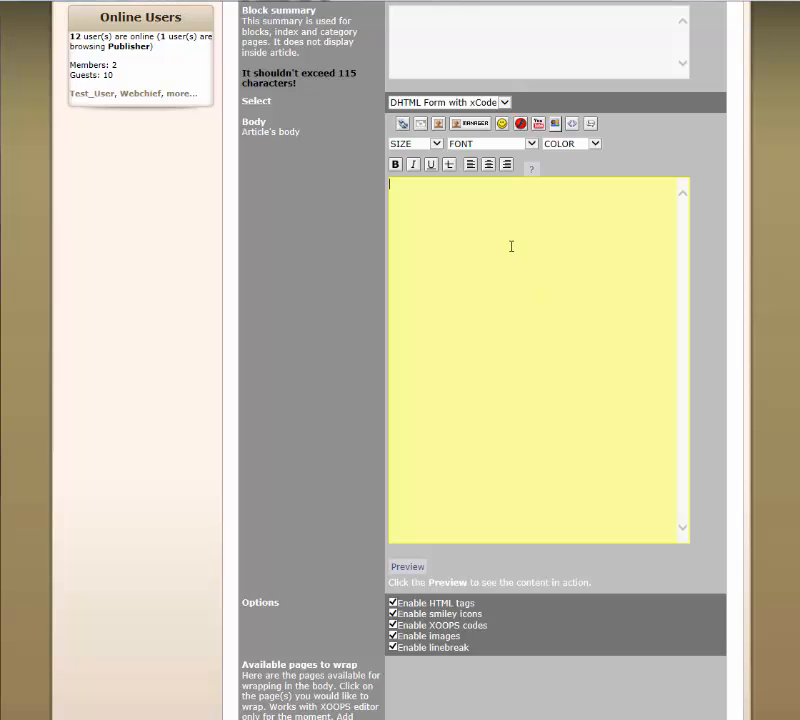
pyautogui.rightClick(511, 246)
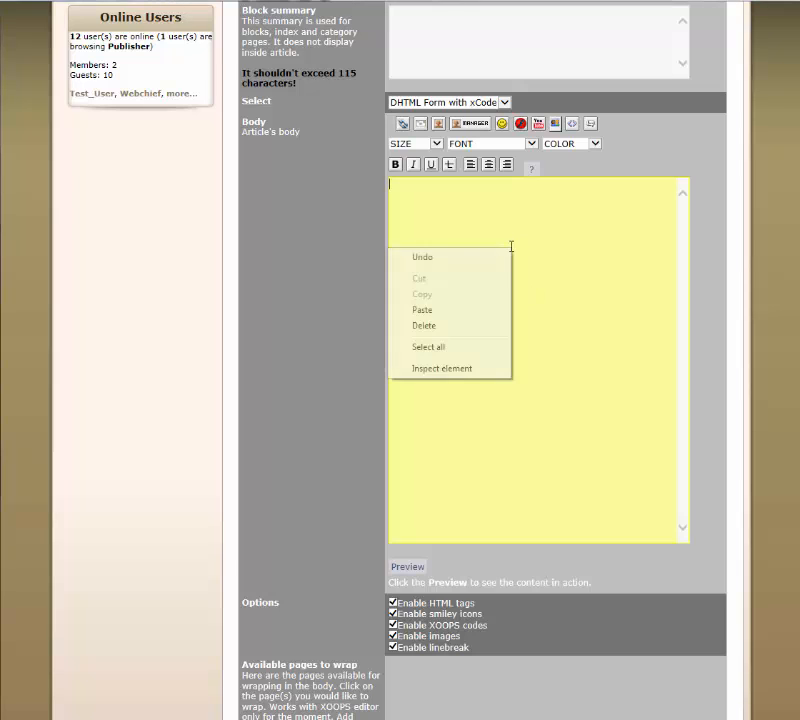
pyautogui.click(486, 311)
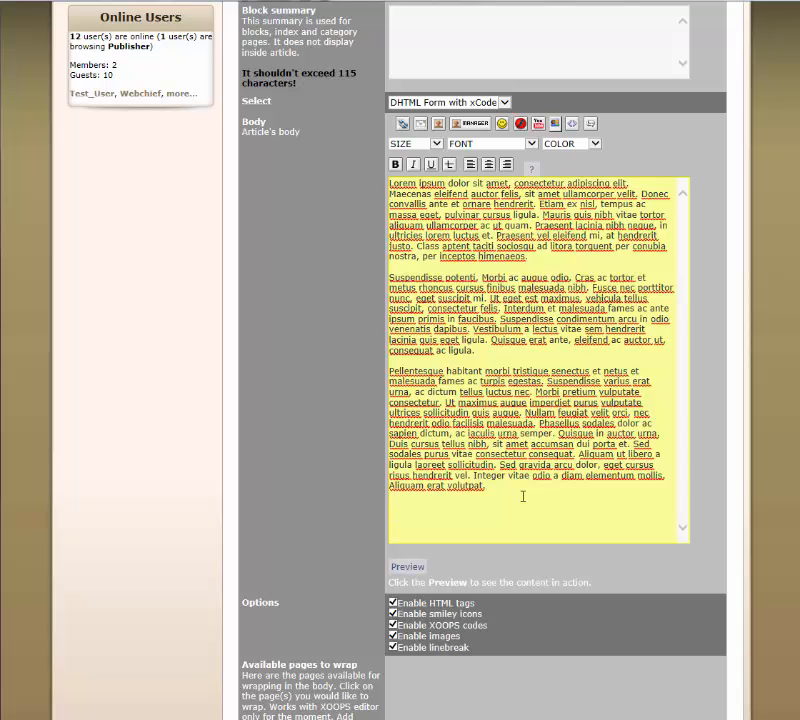
# Left-align the entire body text by wrapping it in [left] and [/left] tags
pyautogui.moveTo(522, 496); pyautogui.dragTo(354, 184)
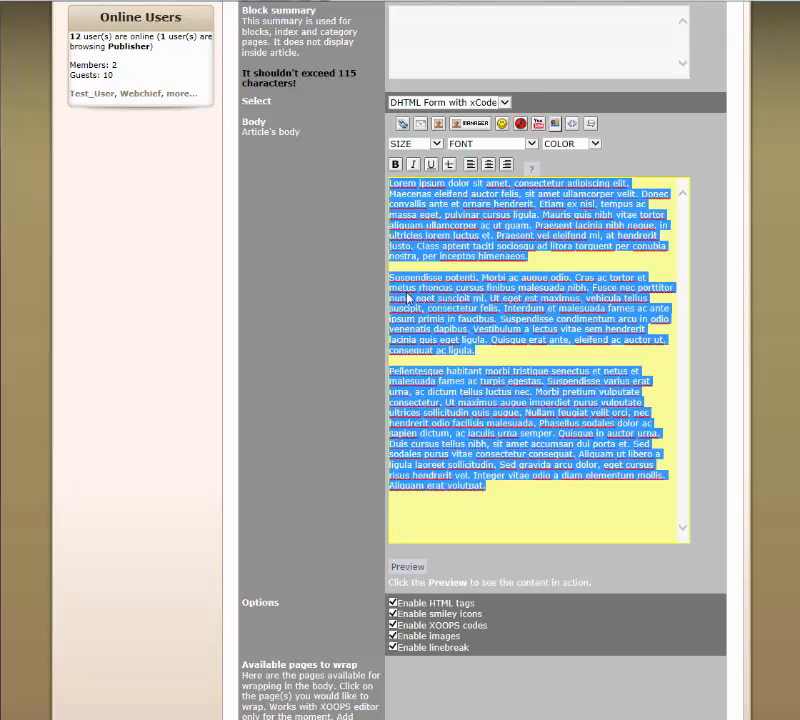
pyautogui.click(471, 164)
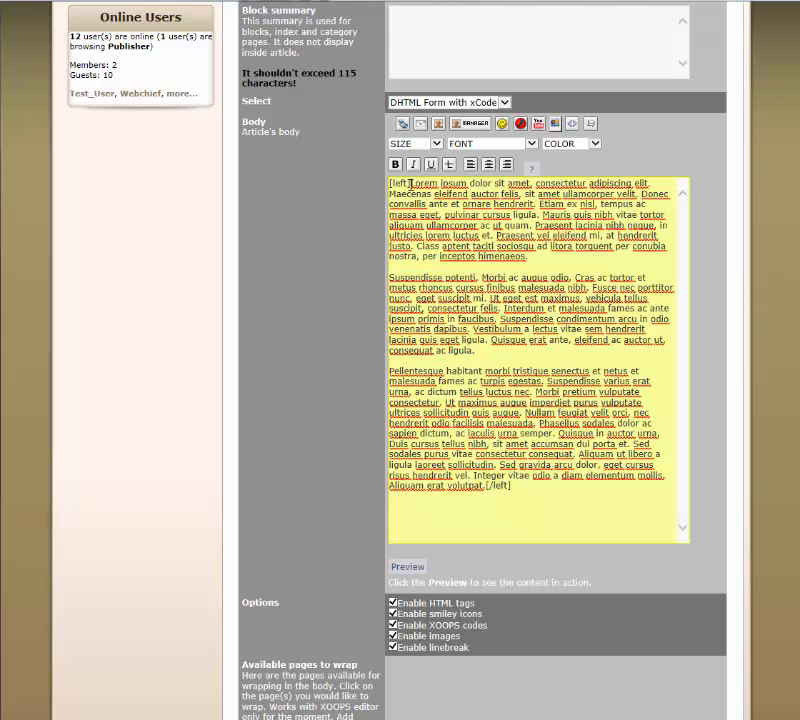
pyautogui.moveTo(410, 183); pyautogui.dragTo(390, 183)
pyautogui.moveTo(514, 485); pyautogui.dragTo(493, 489)
pyautogui.click(517, 488)
# Copy the body's first sentence, "Lorem ipsum dolor sit amet, consectetur adipiscing elit.", and paste it into the block summary
pyautogui.scroll(5, 517, 488)
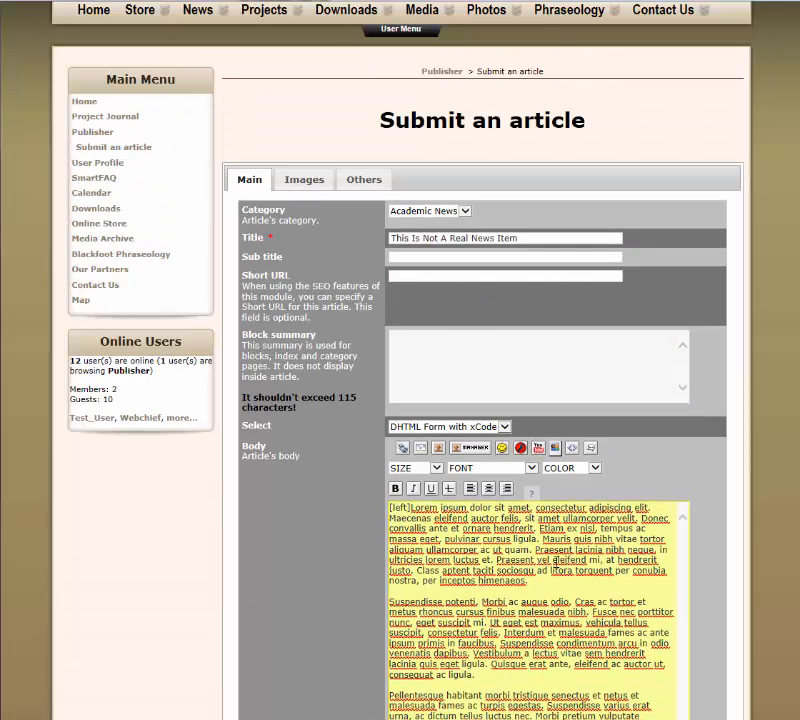
pyautogui.scroll(-2, 344, 539)
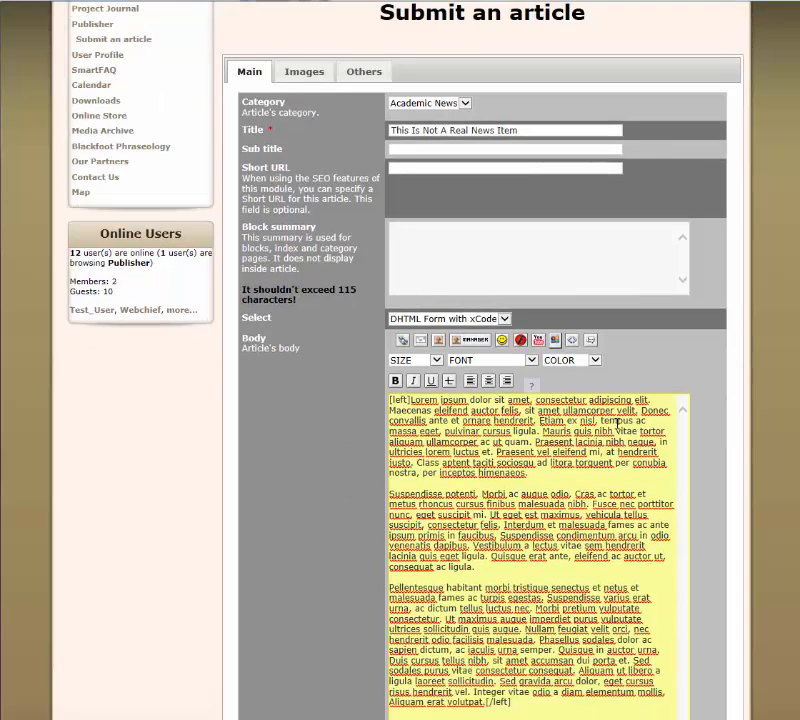
pyautogui.doubleClick(641, 399)
pyautogui.moveTo(648, 400); pyautogui.dragTo(410, 404)
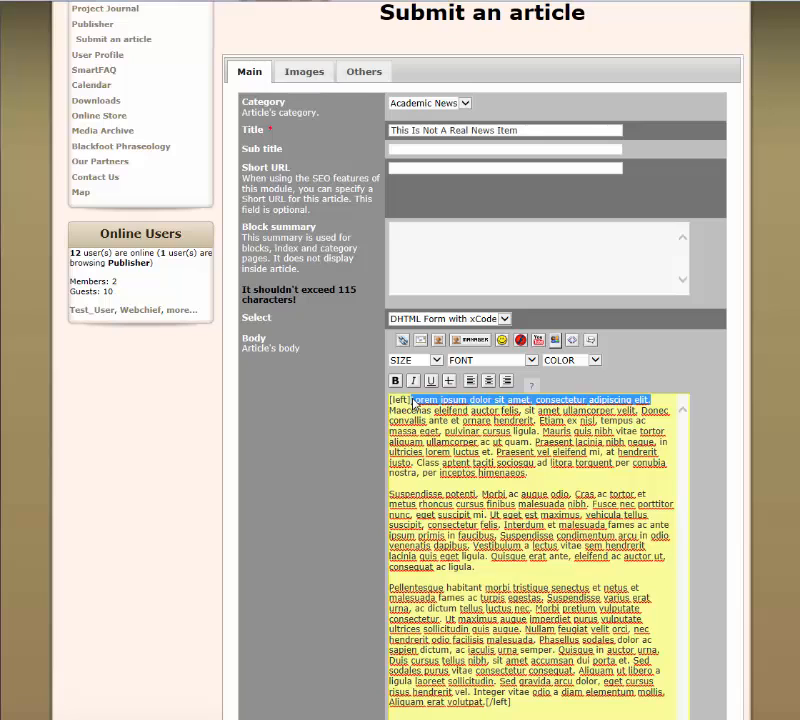
pyautogui.rightClick(411, 402)
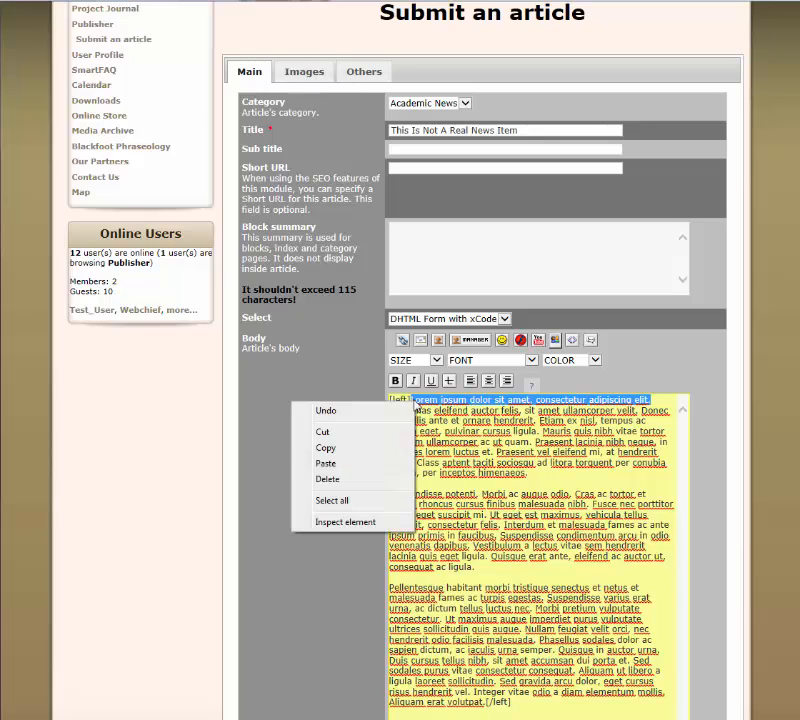
pyautogui.click(370, 453)
pyautogui.click(414, 245)
pyautogui.rightClick(414, 247)
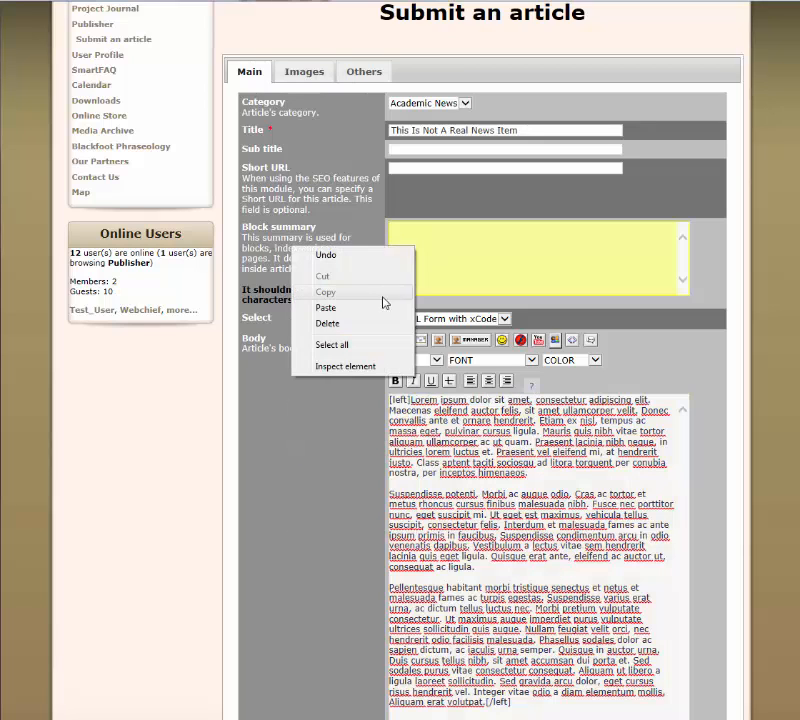
pyautogui.click(380, 307)
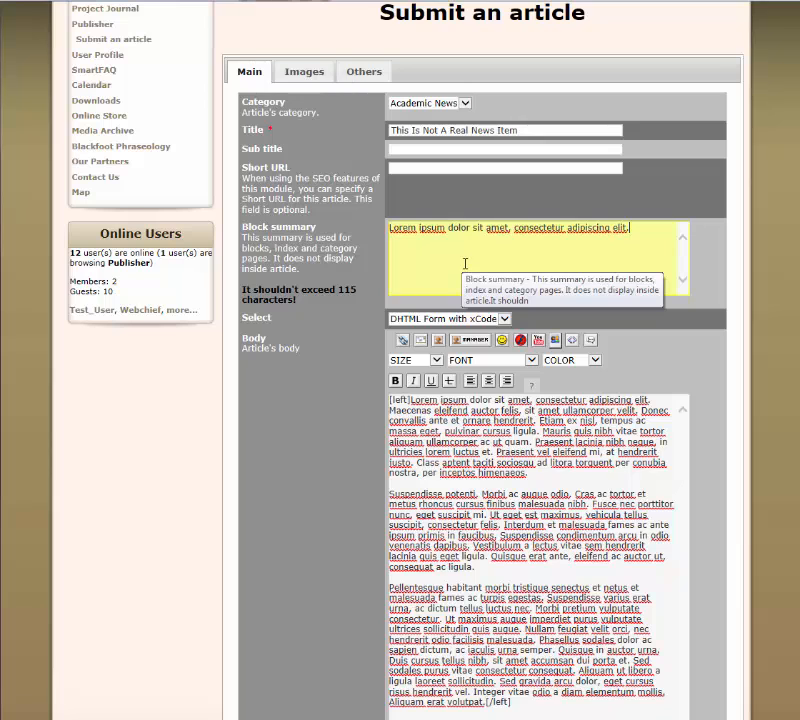
# Preview the article's body text and look through the formatted result below the editor
pyautogui.scroll(-3, 343, 325)
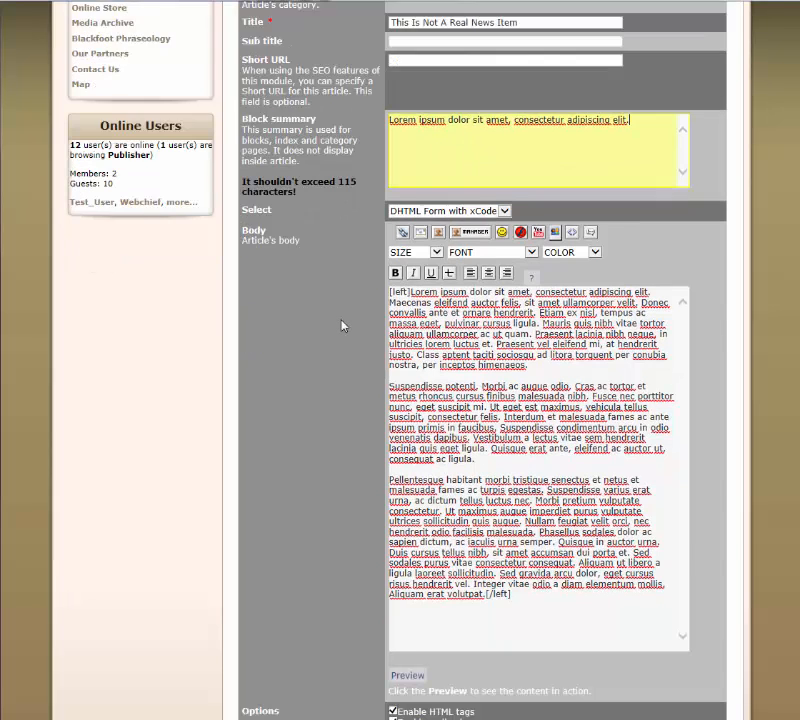
pyautogui.scroll(-3, 344, 330)
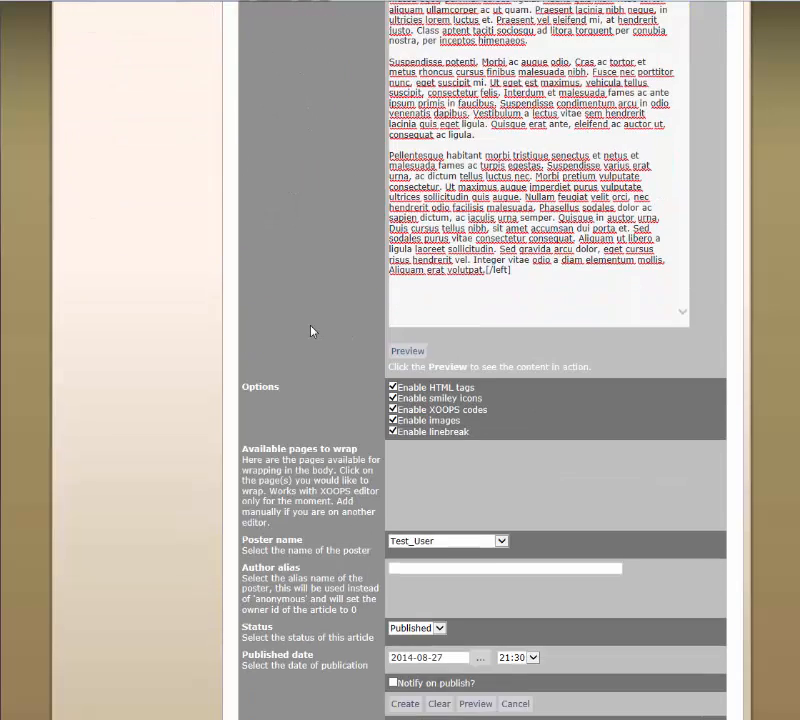
pyautogui.scroll(3, 311, 331)
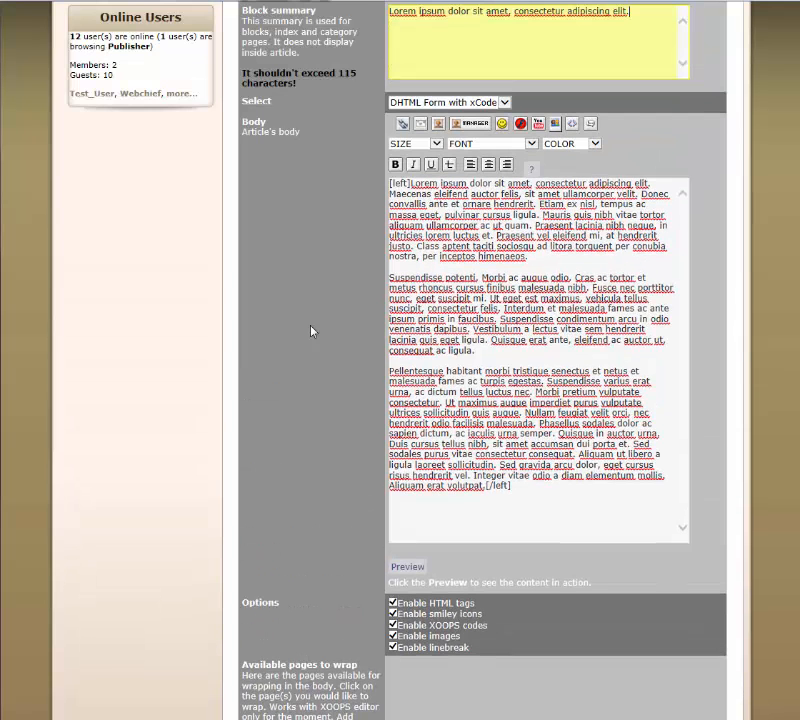
pyautogui.scroll(-3, 311, 331)
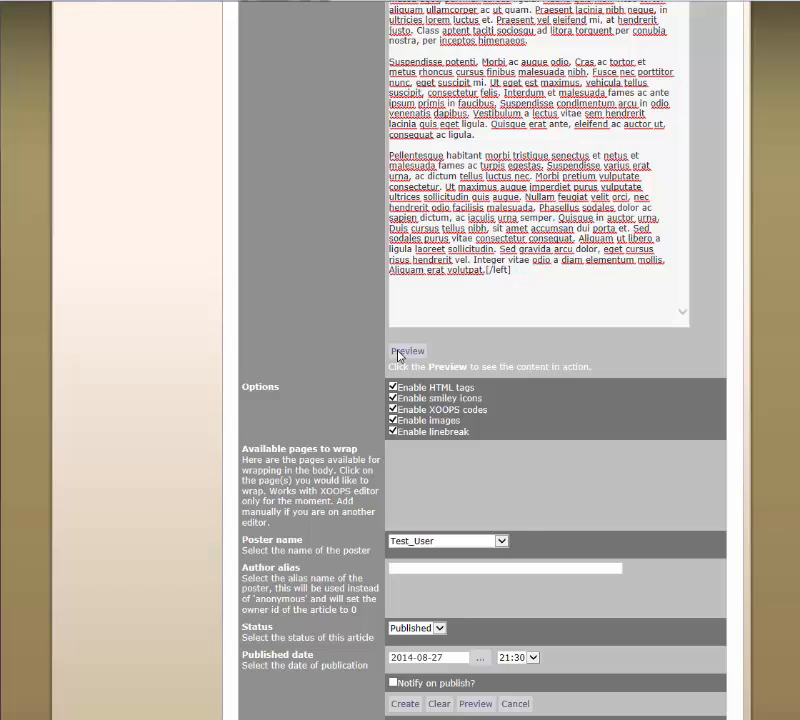
pyautogui.click(403, 351)
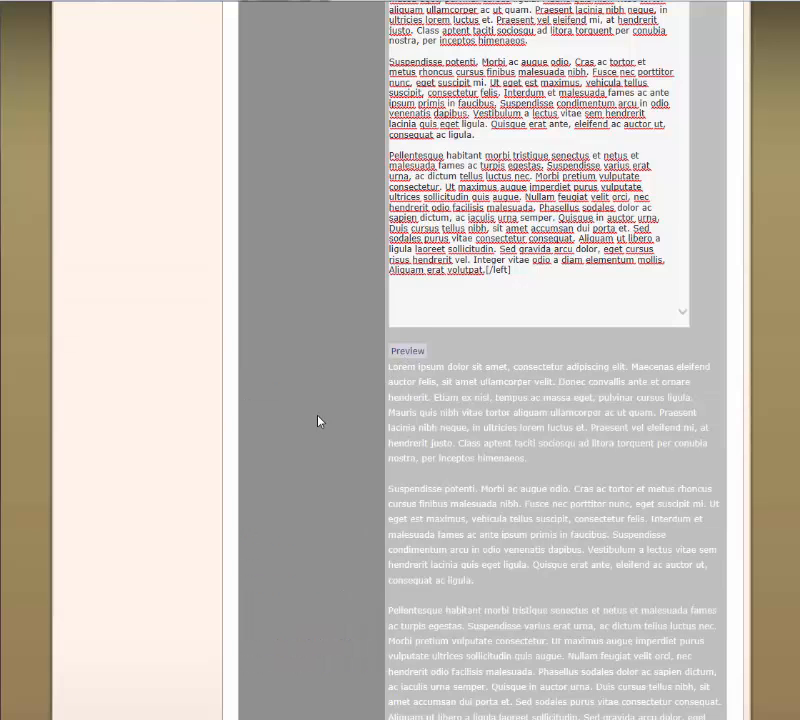
pyautogui.scroll(-2, 318, 421)
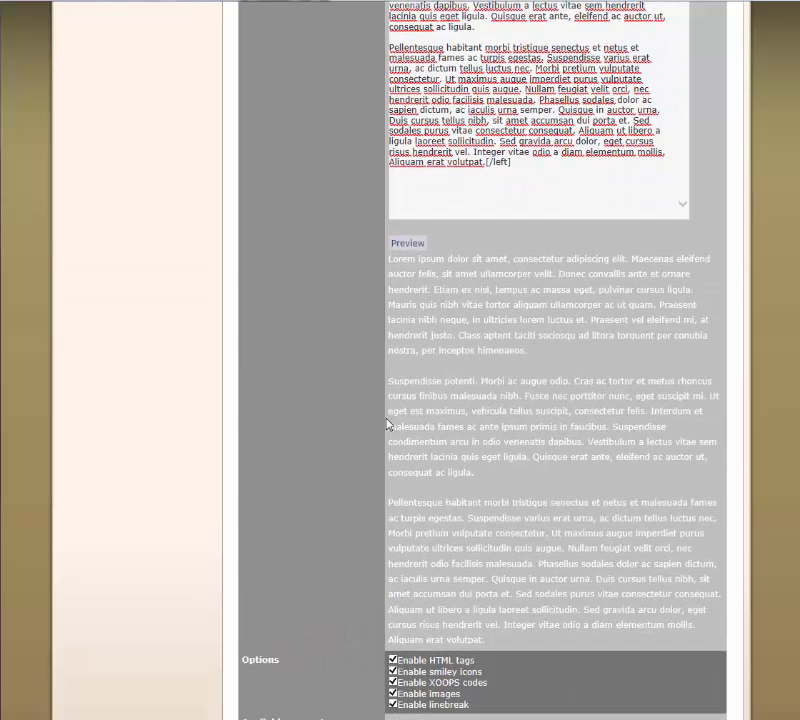
# Remove the opening and closing [left] tags from the body text and preview the content again
pyautogui.scroll(2, 387, 420)
pyautogui.click(528, 380)
pyautogui.moveTo(528, 380); pyautogui.dragTo(490, 384)
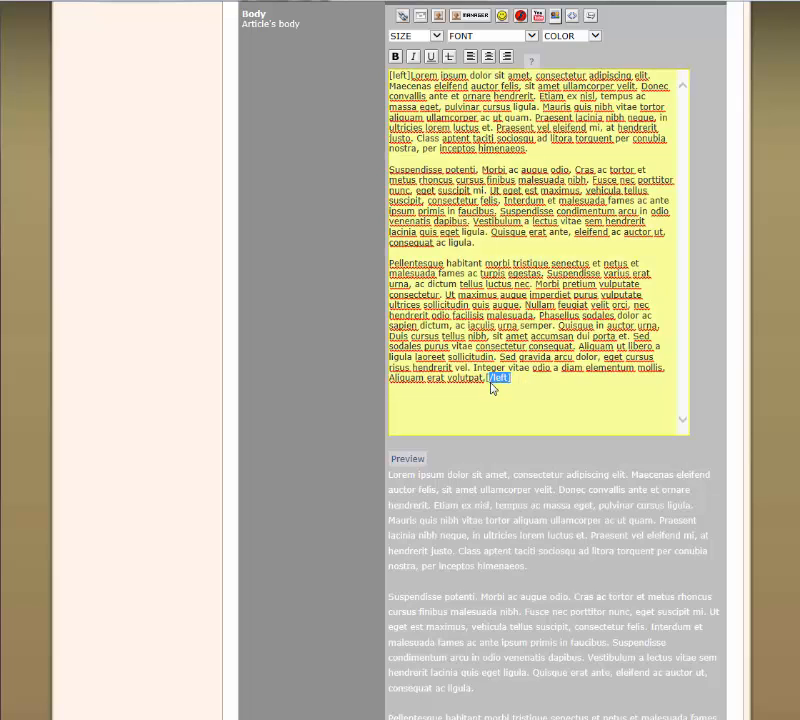
pyautogui.press('BackSpace')
pyautogui.moveTo(411, 76); pyautogui.dragTo(381, 75)
pyautogui.press('BackSpace')
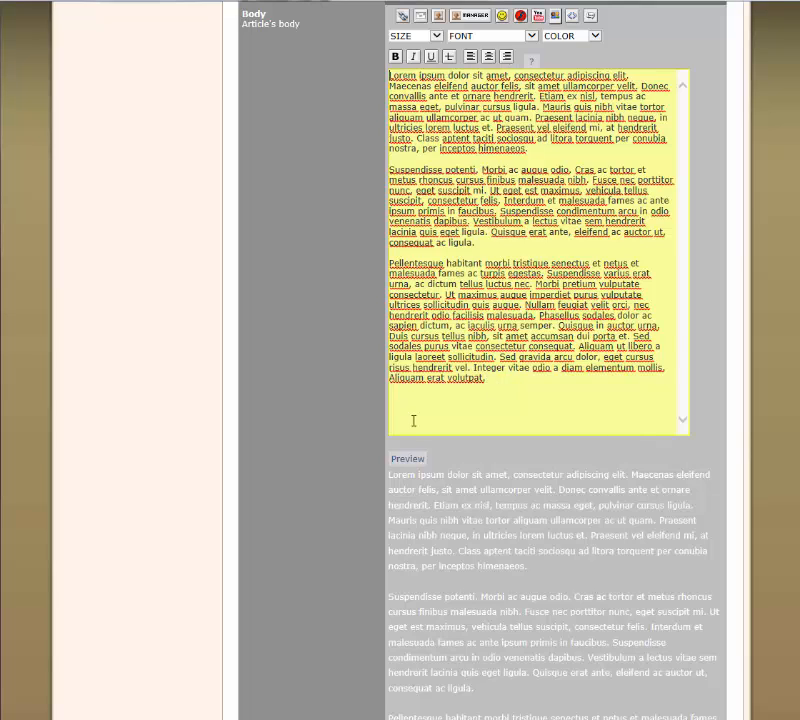
pyautogui.click(410, 466)
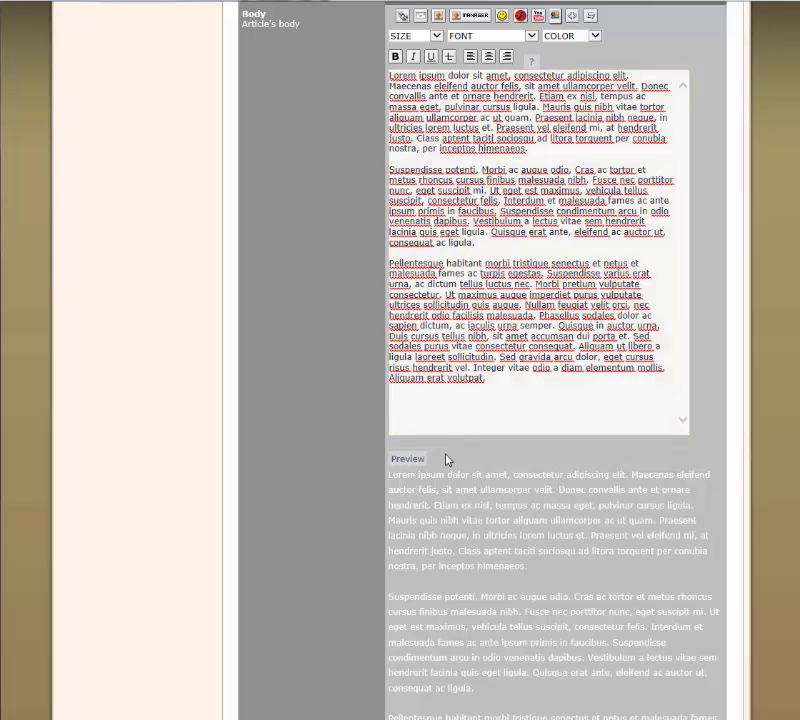
pyautogui.scroll(-2, 400, 468)
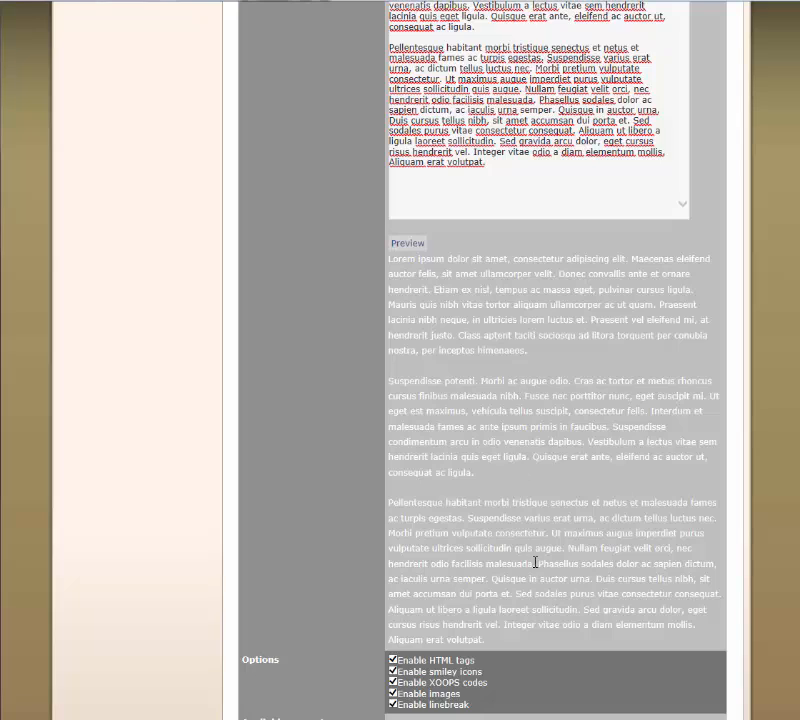
pyautogui.scroll(1, 516, 258)
# Select all three body paragraphs again and left-align them with [left] and [/left] tags
pyautogui.moveTo(504, 271); pyautogui.dragTo(402, 104)
pyautogui.scroll(2, 403, 110)
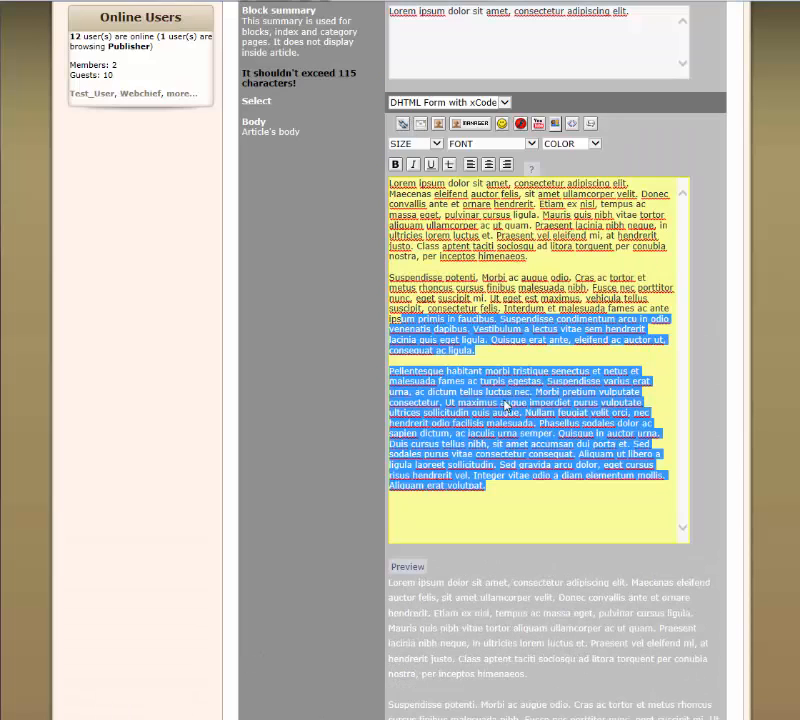
pyautogui.click(536, 487)
pyautogui.keyDown('shift'); pyautogui.click(391, 193); pyautogui.keyUp('shift')
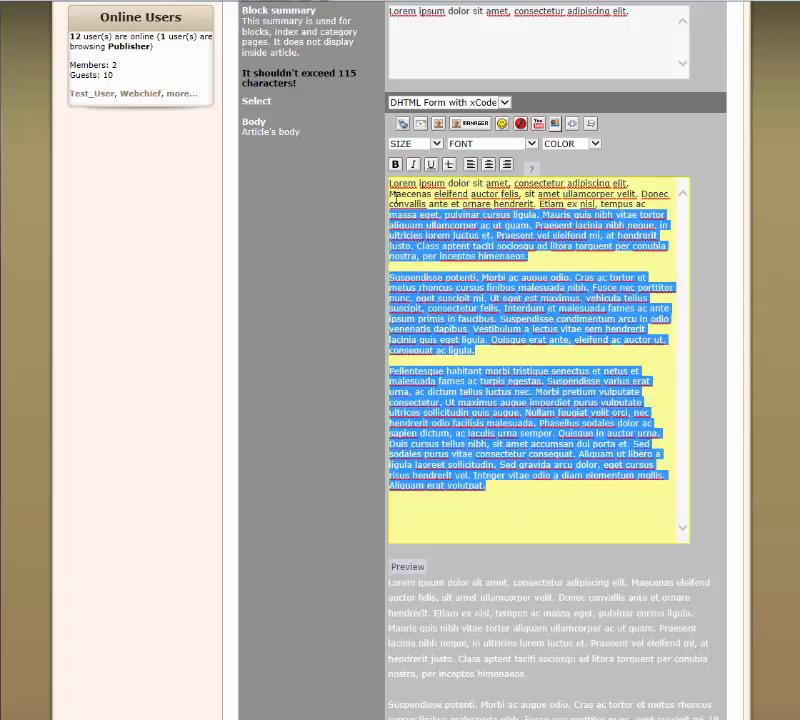
pyautogui.click(470, 164)
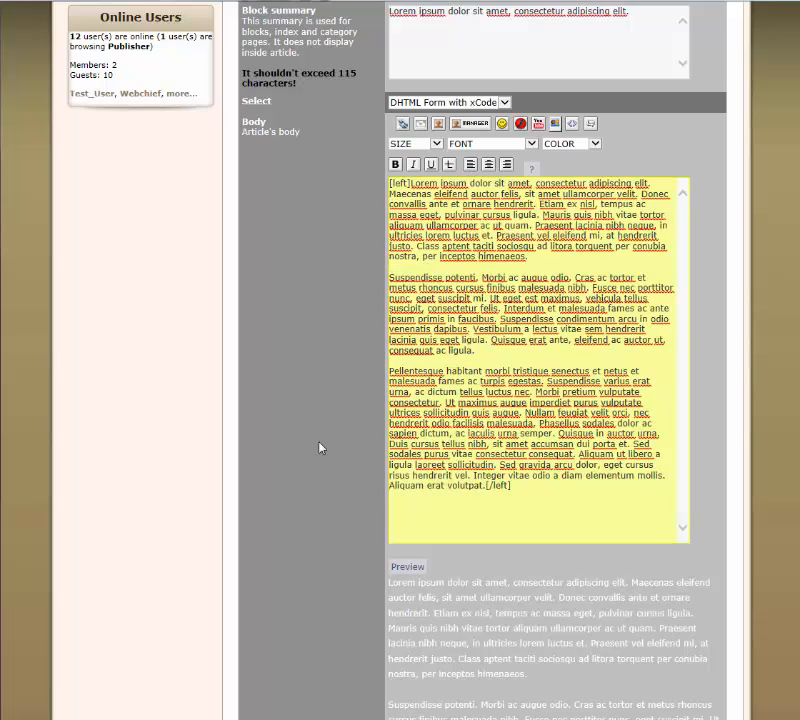
# Review the article's main form, including its text options, poster name, status, publication date, title, category and summary
pyautogui.scroll(-5, 304, 468)
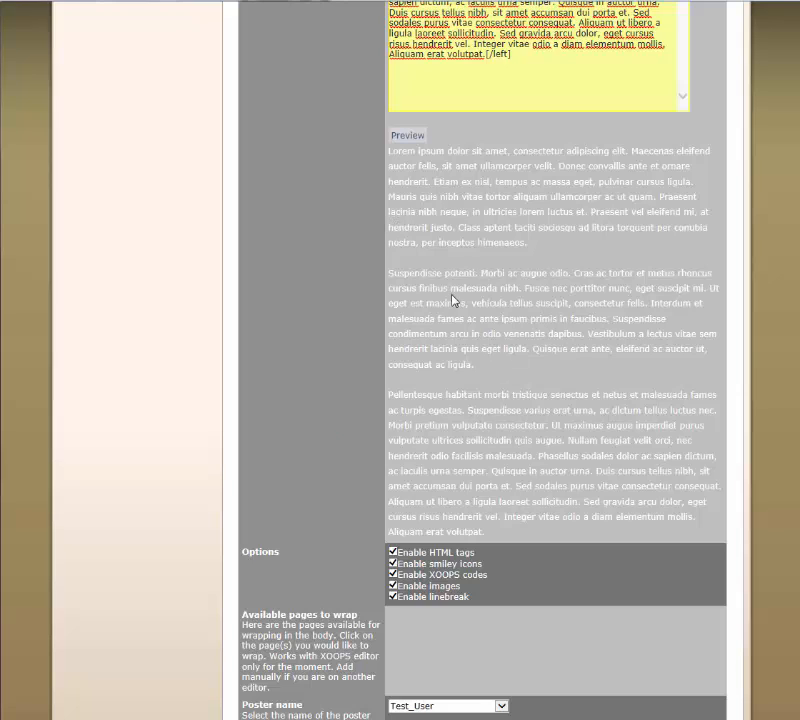
pyautogui.scroll(-1, 451, 303)
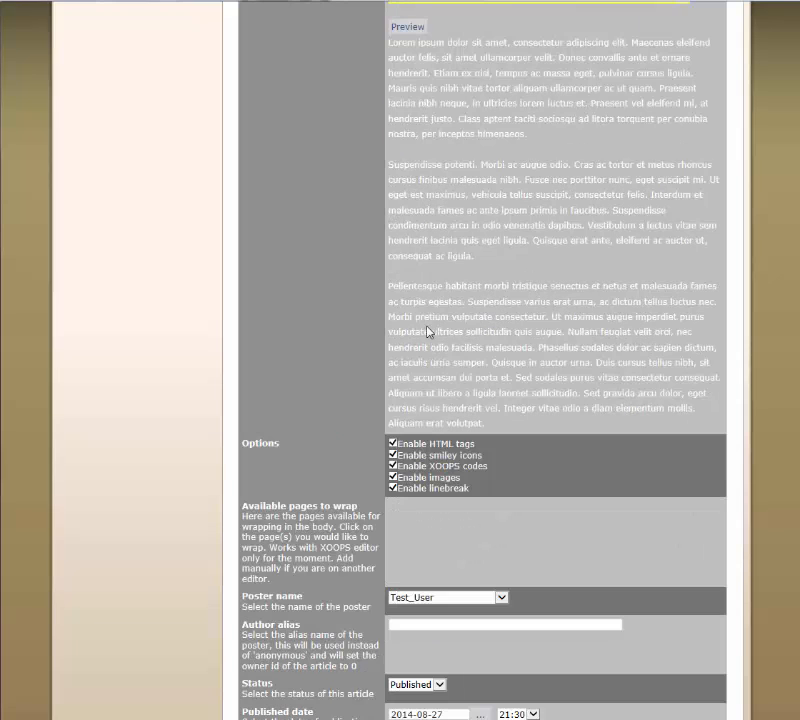
pyautogui.scroll(-1, 309, 373)
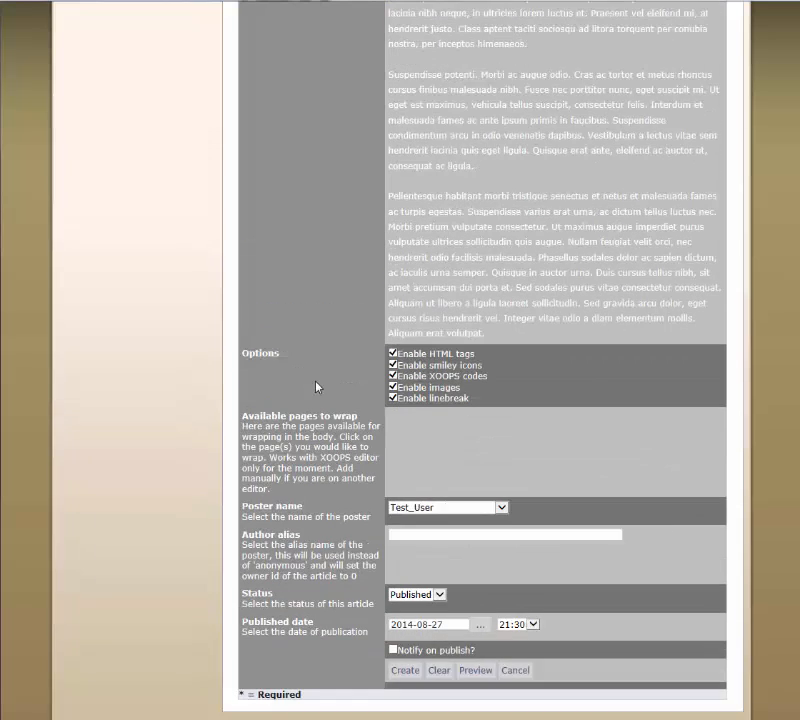
pyautogui.scroll(-1, 317, 390)
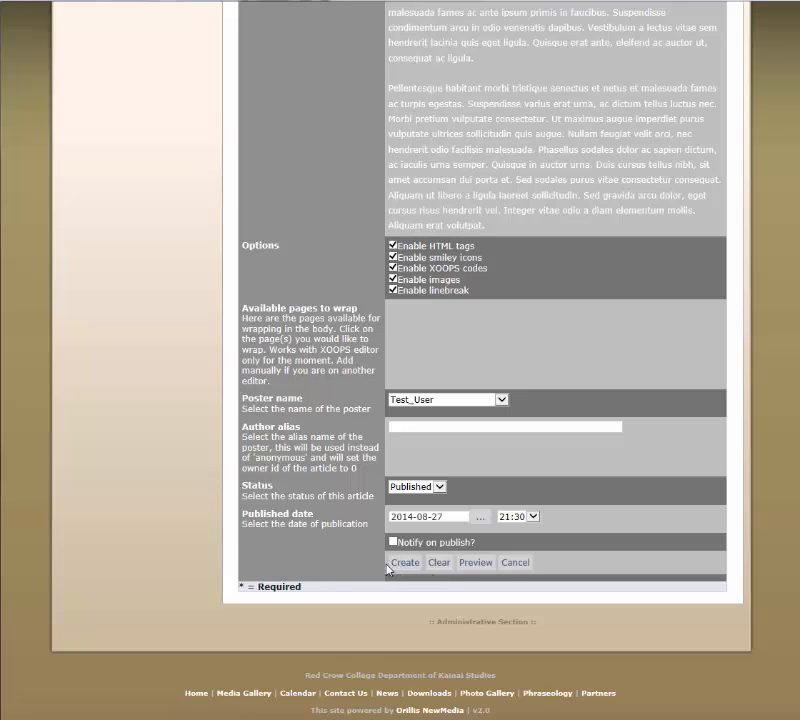
pyautogui.scroll(10, 380, 573)
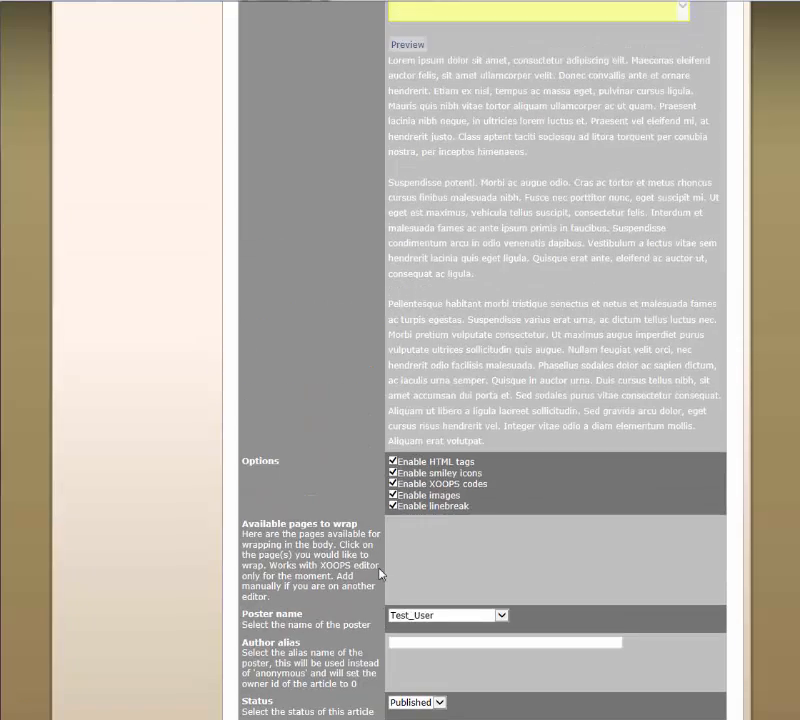
pyautogui.scroll(2, 340, 577)
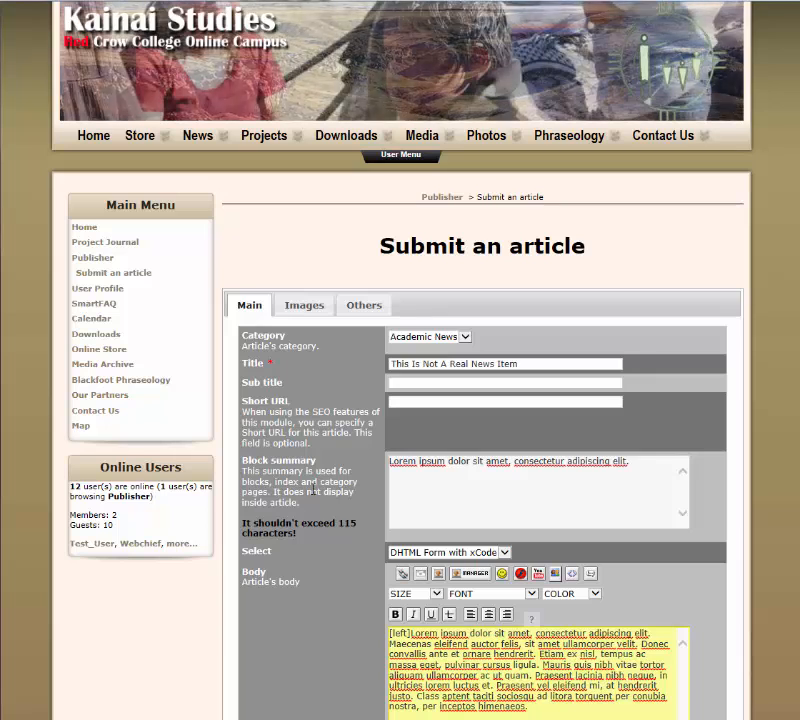
pyautogui.scroll(-2, 341, 538)
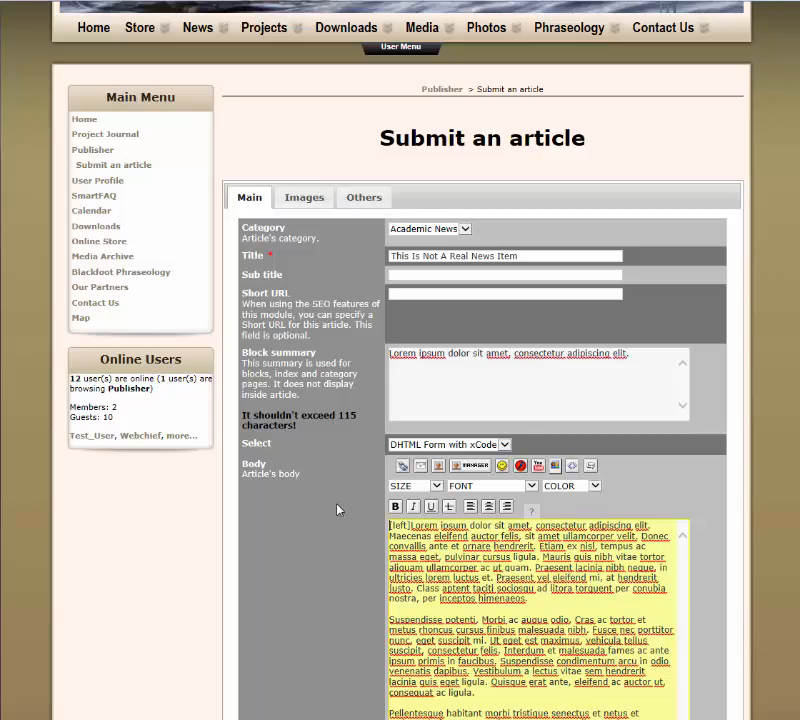
pyautogui.scroll(-5, 334, 505)
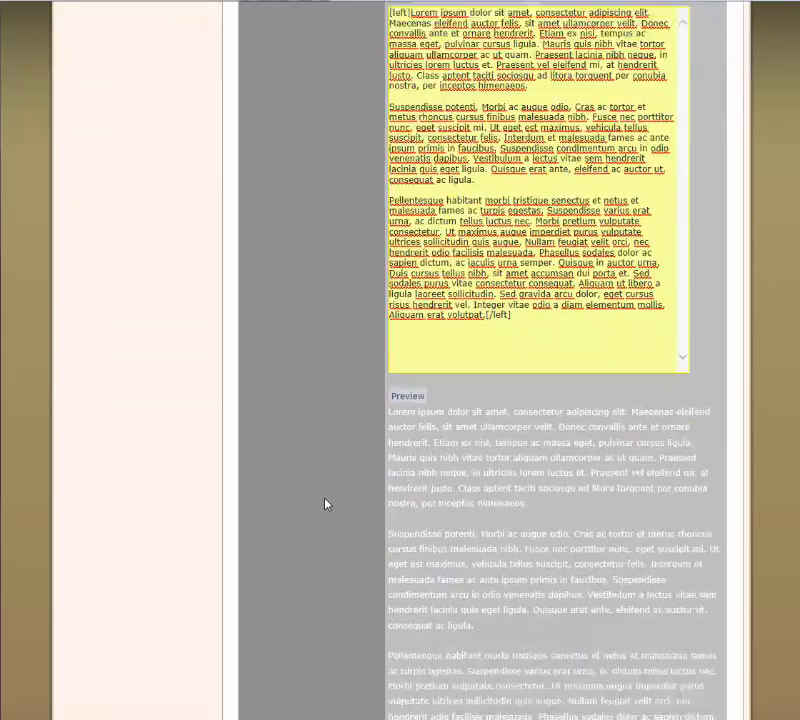
pyautogui.scroll(-4, 324, 504)
pyautogui.scroll(9, 324, 504)
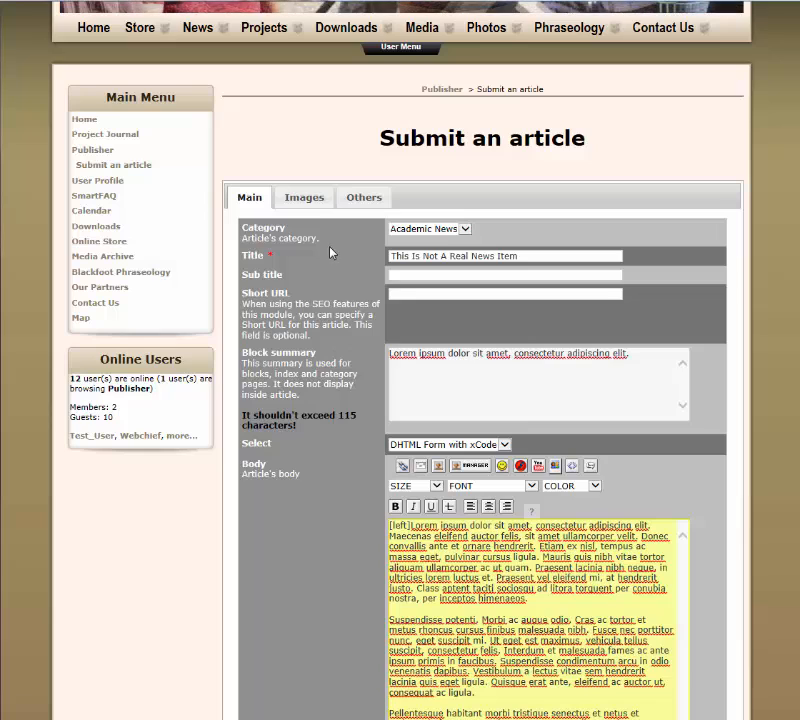
# Attach the PDF file fake-tutorial to the article as a linked file in its other settings
pyautogui.click(363, 199)
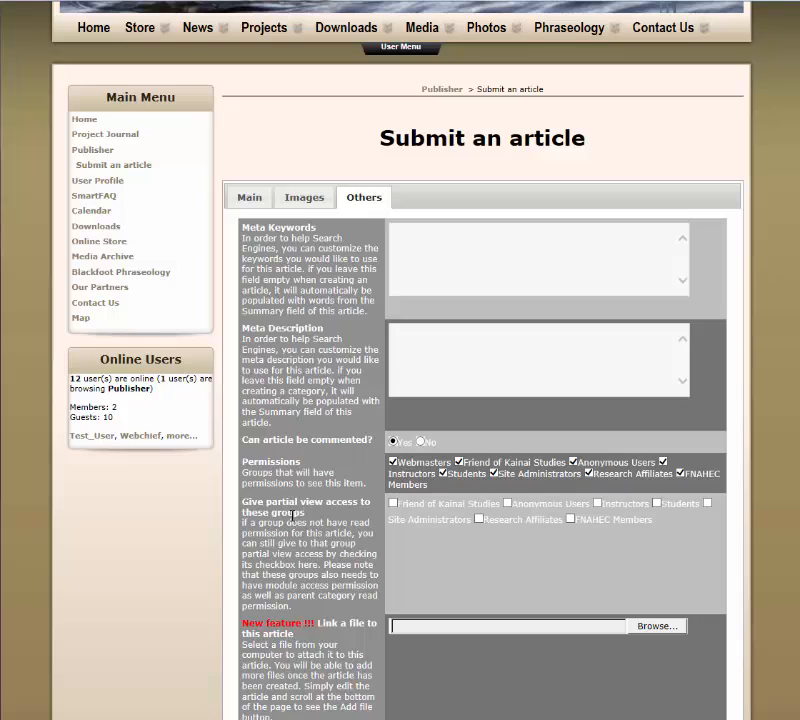
pyautogui.scroll(-2, 393, 517)
pyautogui.scroll(-2, 280, 515)
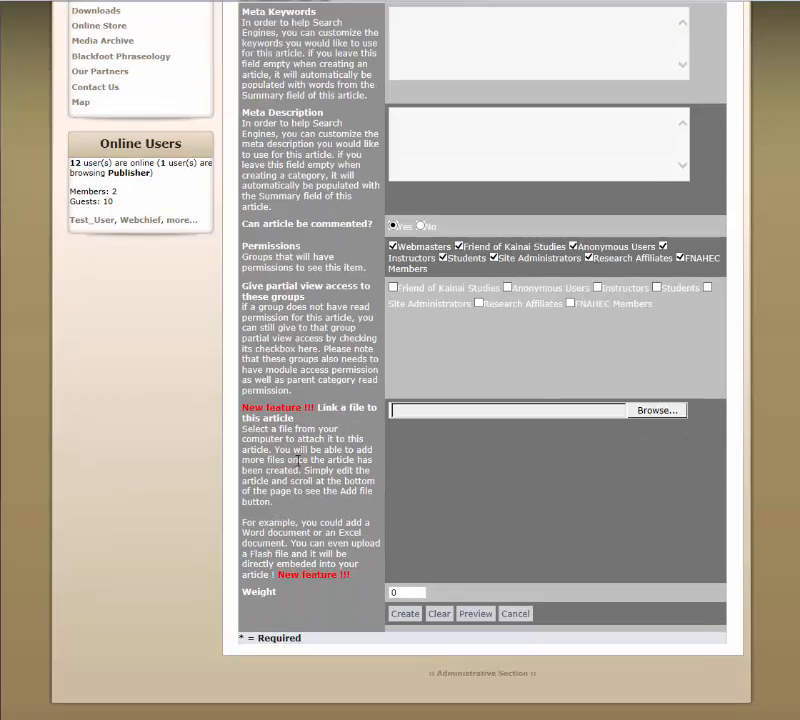
pyautogui.click(502, 412)
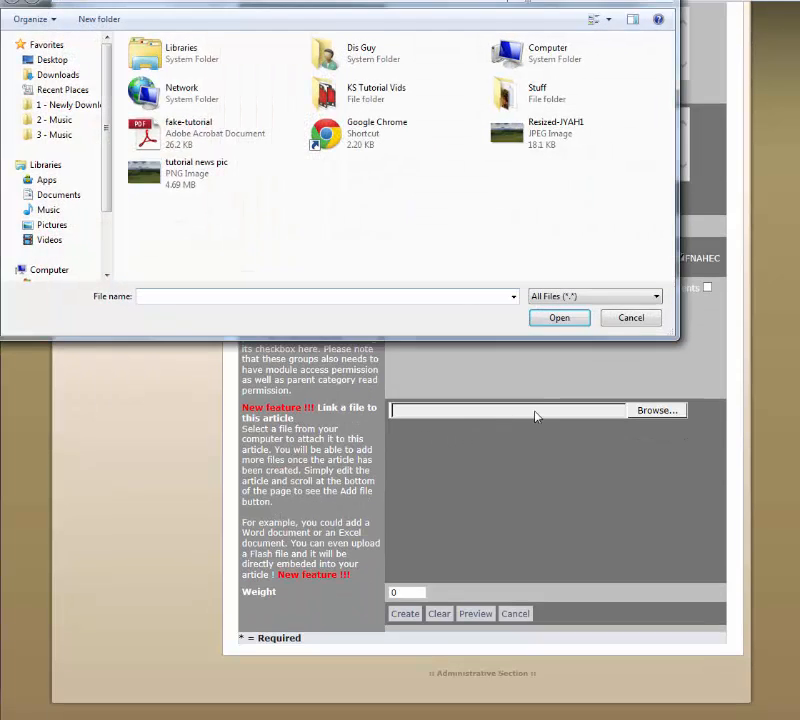
pyautogui.click(178, 145)
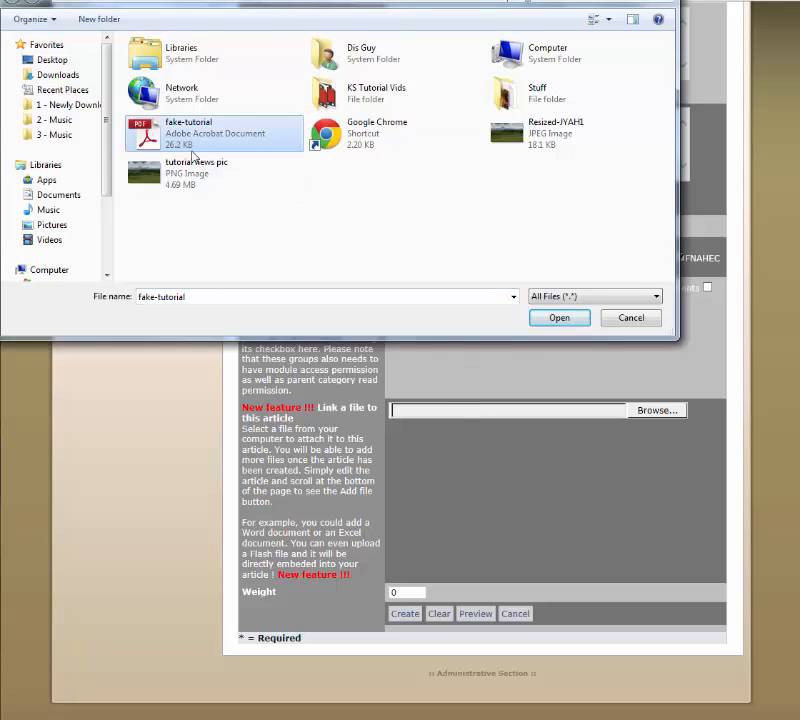
pyautogui.click(561, 323)
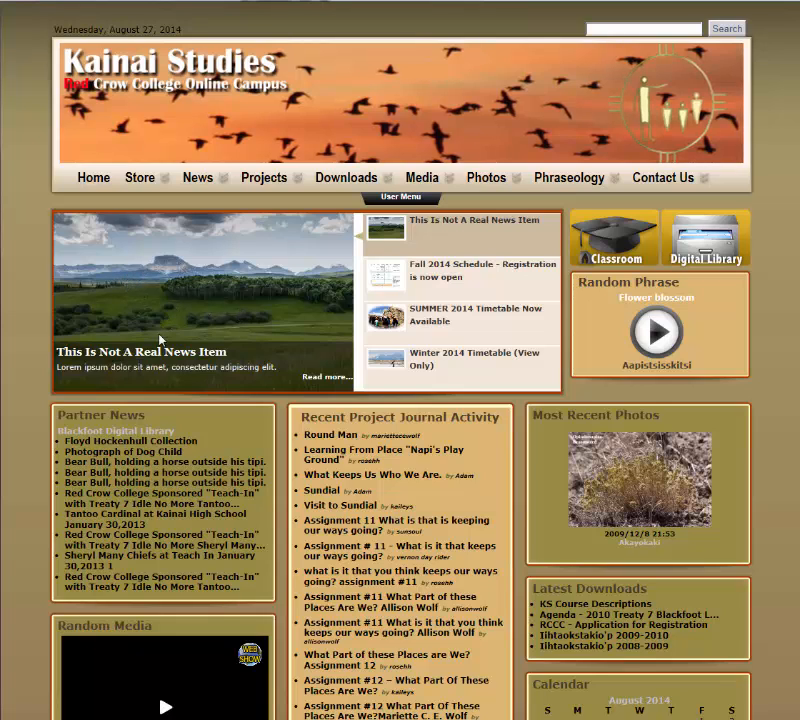
# Open the full "This Is Not A Real News Item" article from the featured news on the home page
pyautogui.doubleClick(189, 367)
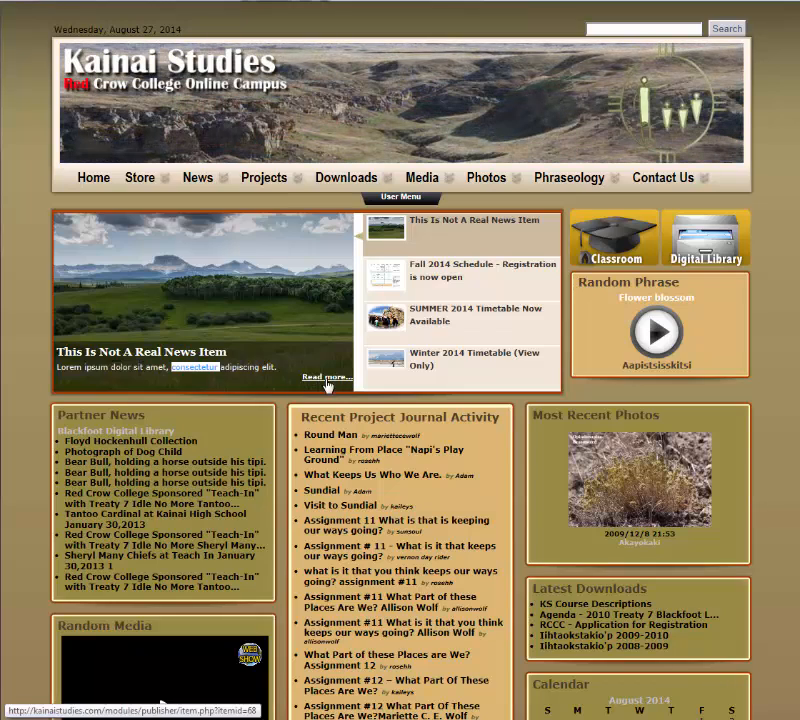
pyautogui.click(181, 391)
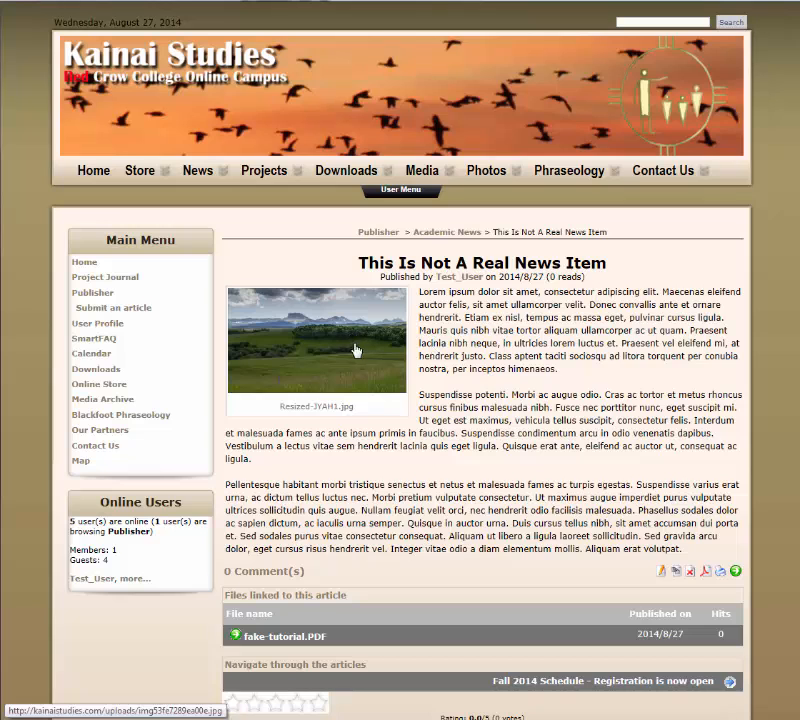
# Open the published "This Is Not A Real News Item" article for editing
pyautogui.scroll(-2, 445, 382)
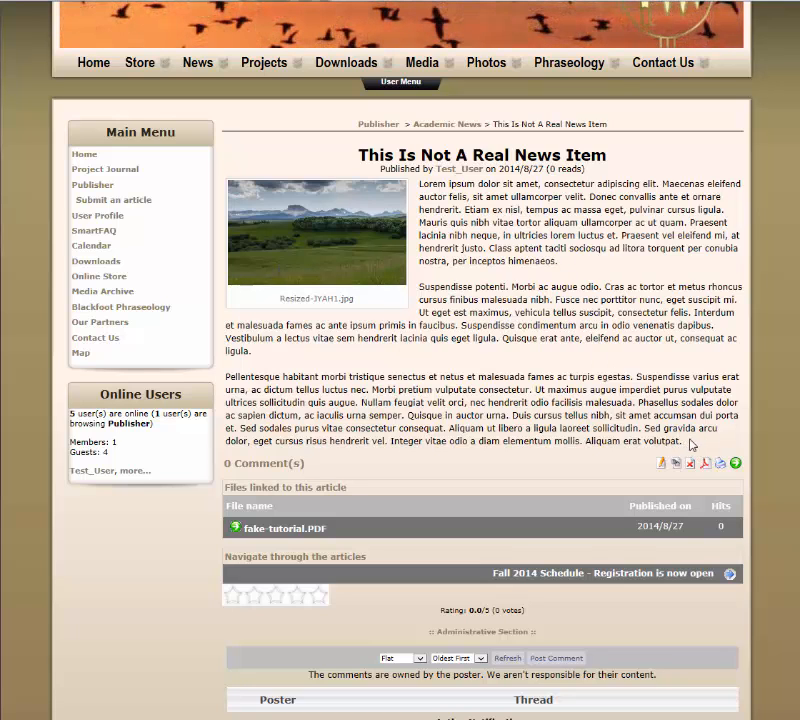
pyautogui.moveTo(683, 441); pyautogui.dragTo(226, 444)
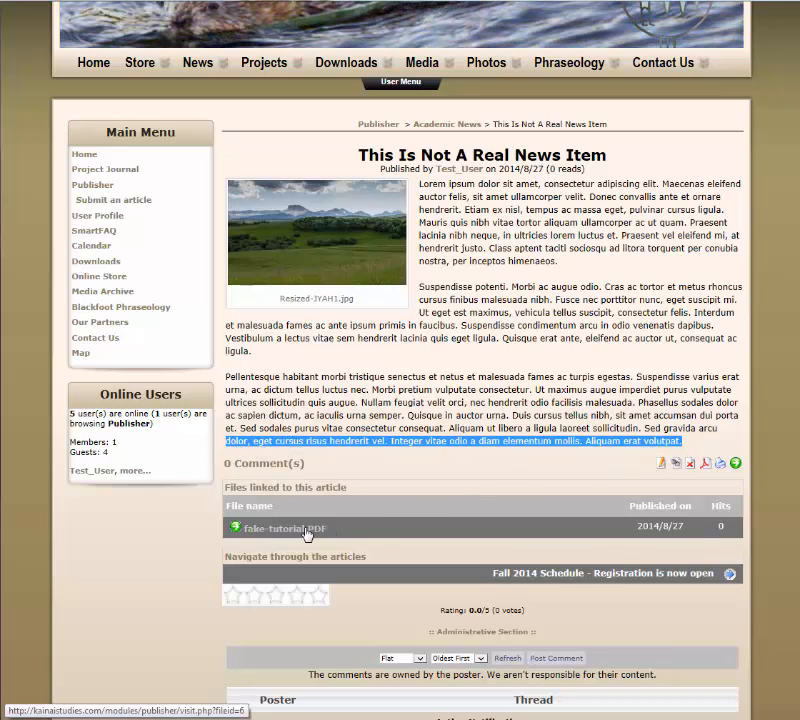
pyautogui.click(662, 466)
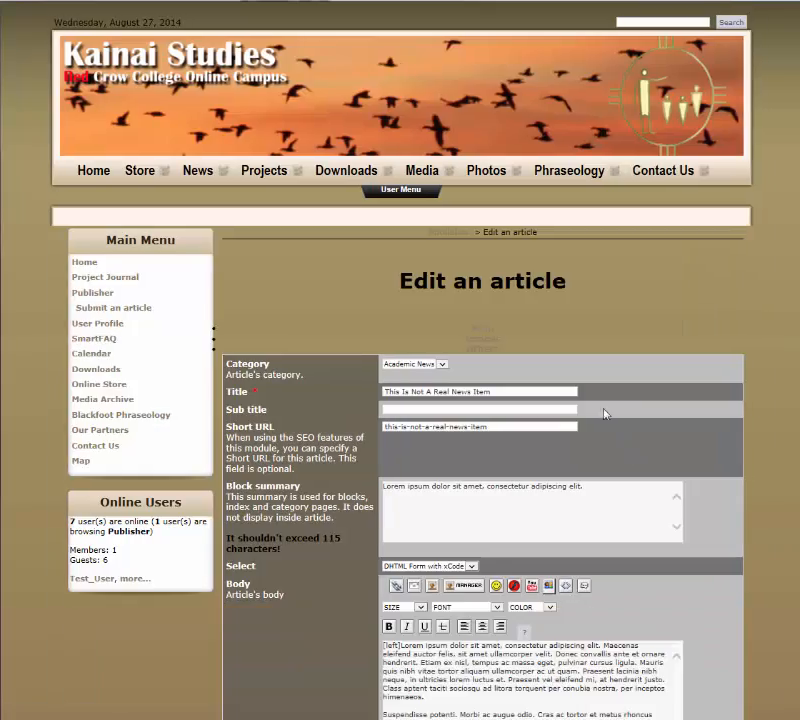
# Add the line "Please download the registration form below." as a separate paragraph at the end of the body, before the [/left] tag
pyautogui.scroll(-2, 556, 443)
pyautogui.scroll(-2, 556, 443)
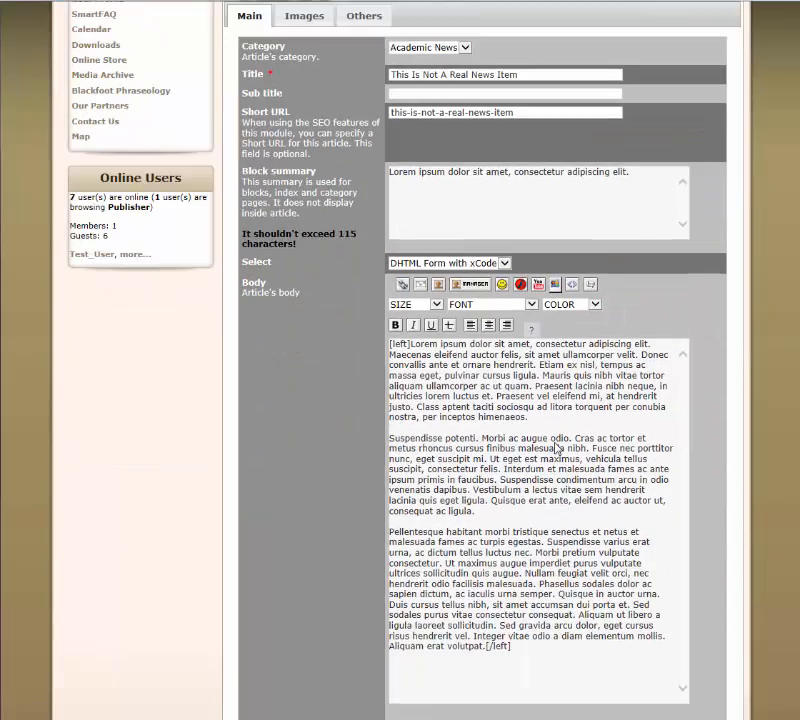
pyautogui.scroll(2, 555, 437)
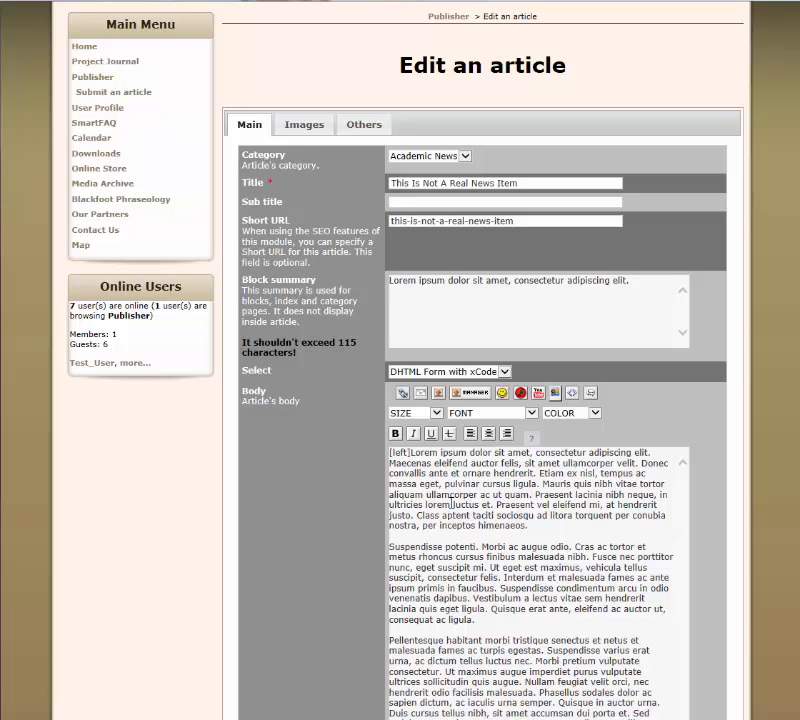
pyautogui.scroll(-2, 508, 477)
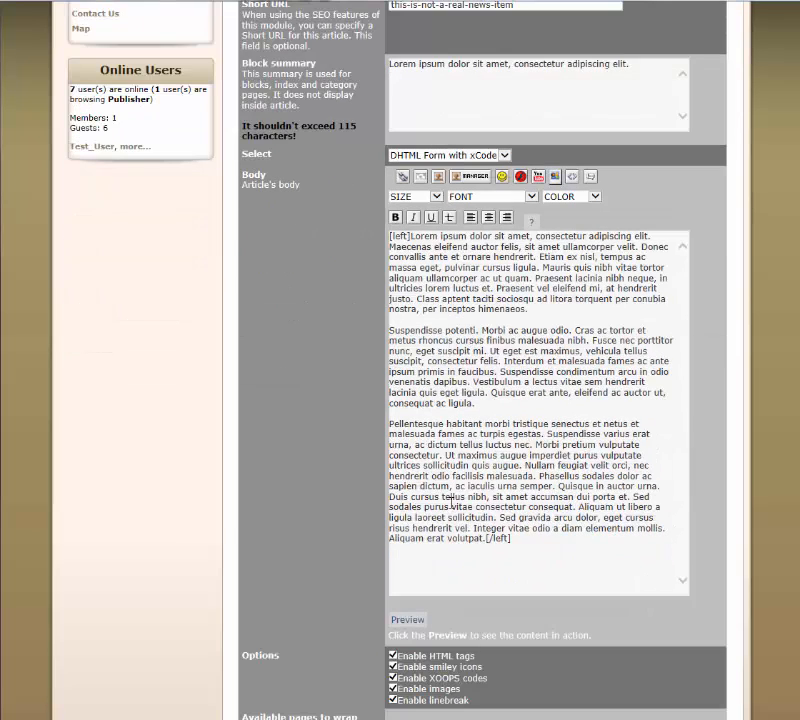
pyautogui.click(487, 538)
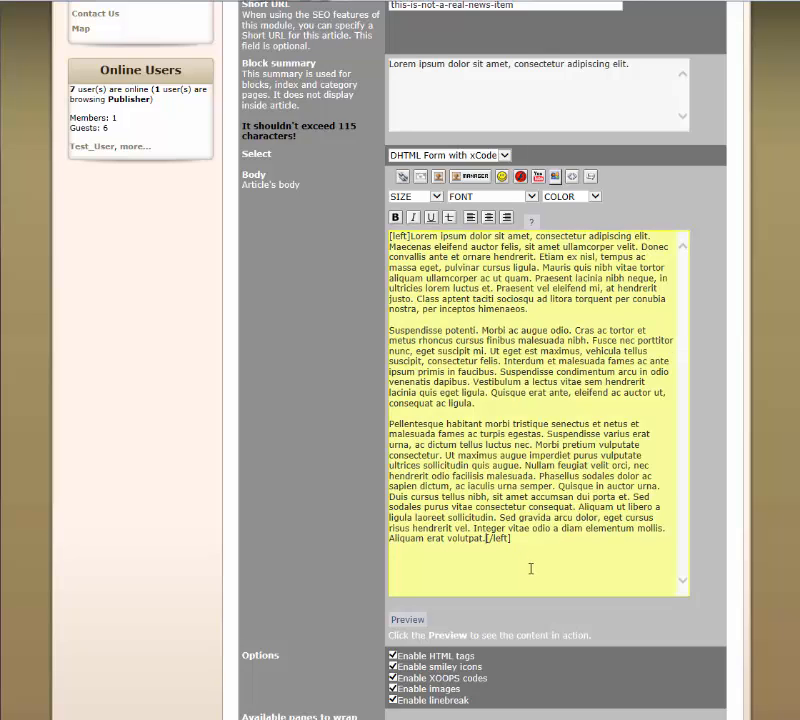
pyautogui.press('Return')
pyautogui.press('Return')
pyautogui.press('Return')
pyautogui.press('Return')
pyautogui.write('lease download')
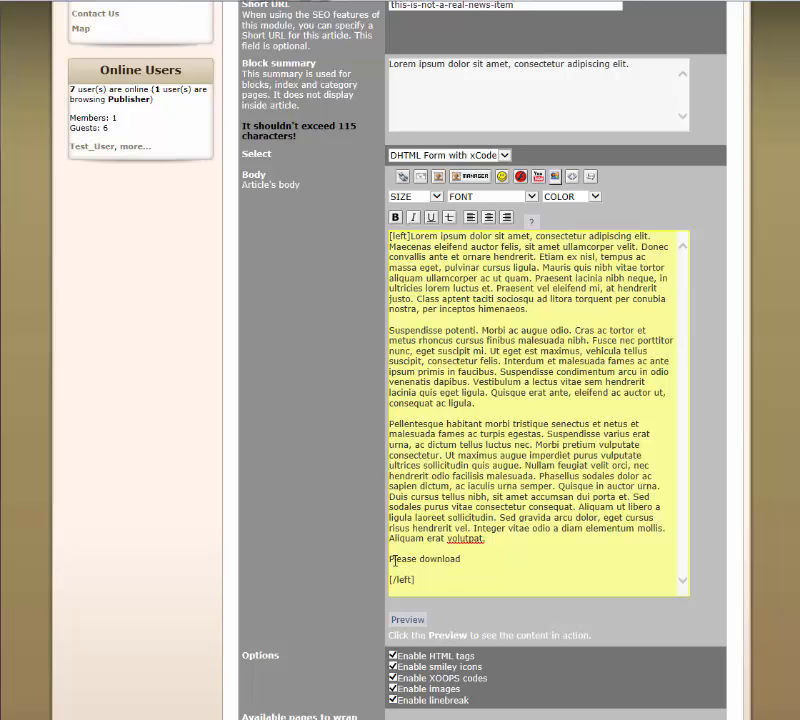
pyautogui.write(' the registration form below.')
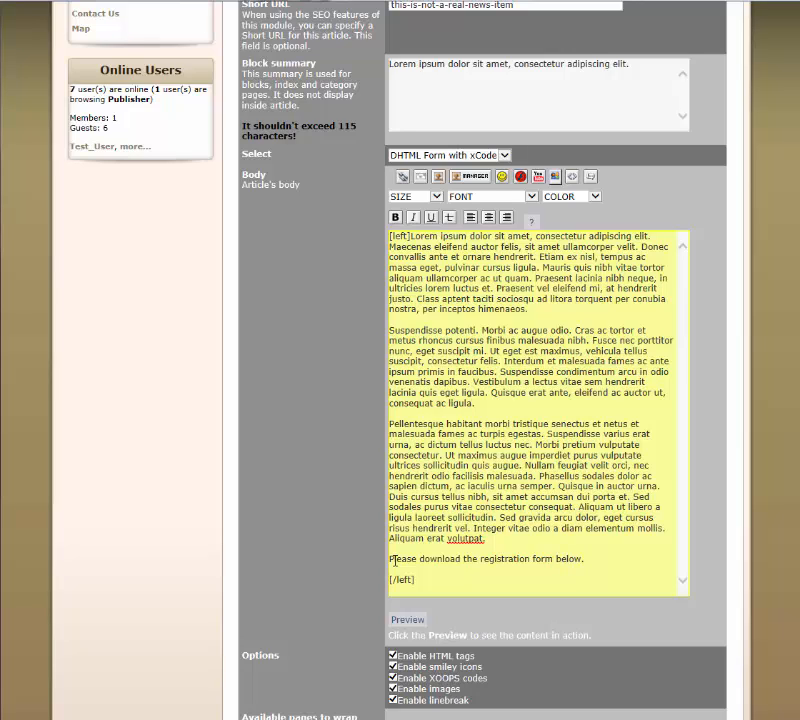
# Save the article edit and open "This Is Not A Real News Item" from the last published articles
pyautogui.scroll(-3, 334, 598)
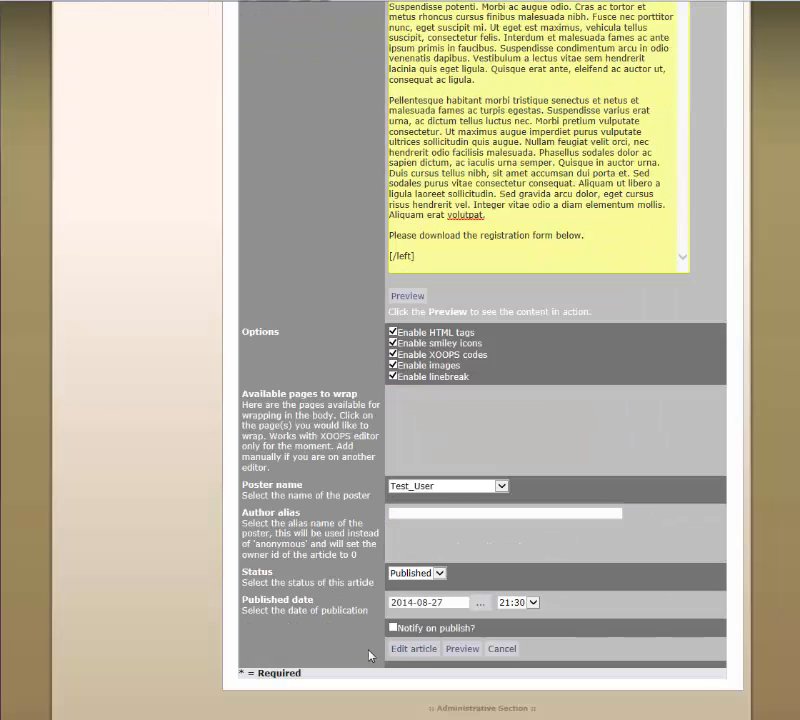
pyautogui.click(405, 651)
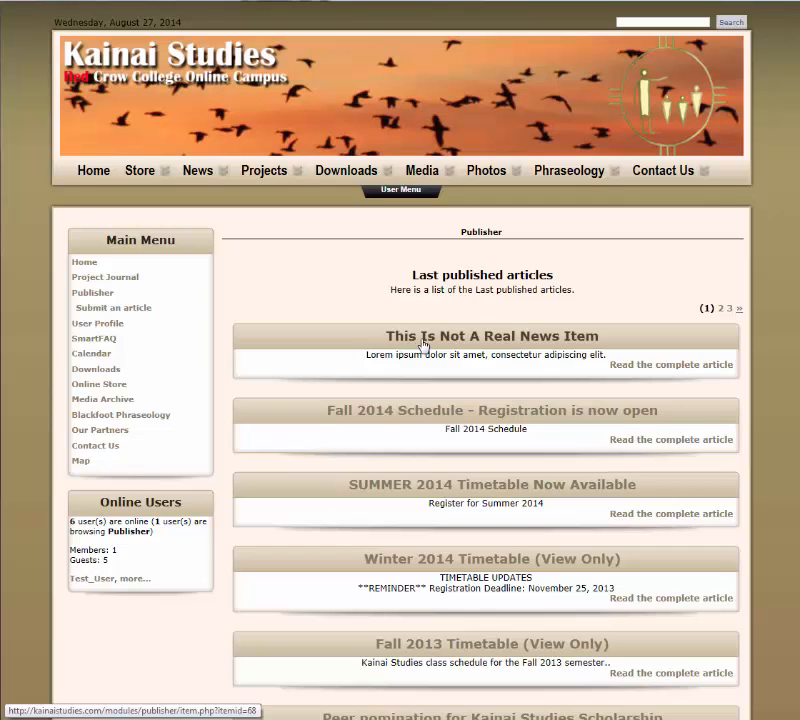
pyautogui.click(423, 345)
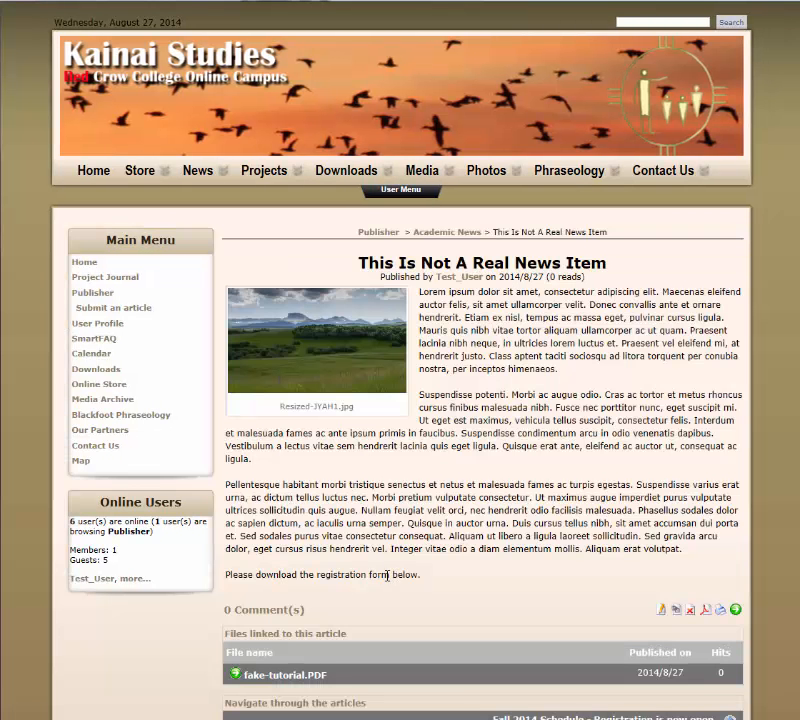
# Open the linked file fake-tutorial.PDF from the article and dismiss the dialog of the PDF viewer
pyautogui.scroll(-2, 387, 576)
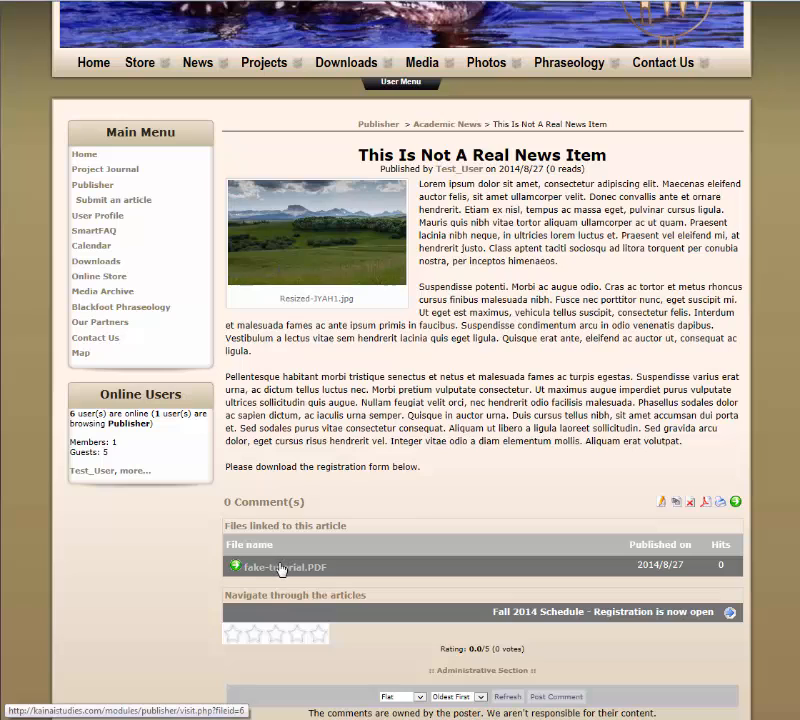
pyautogui.click(318, 566)
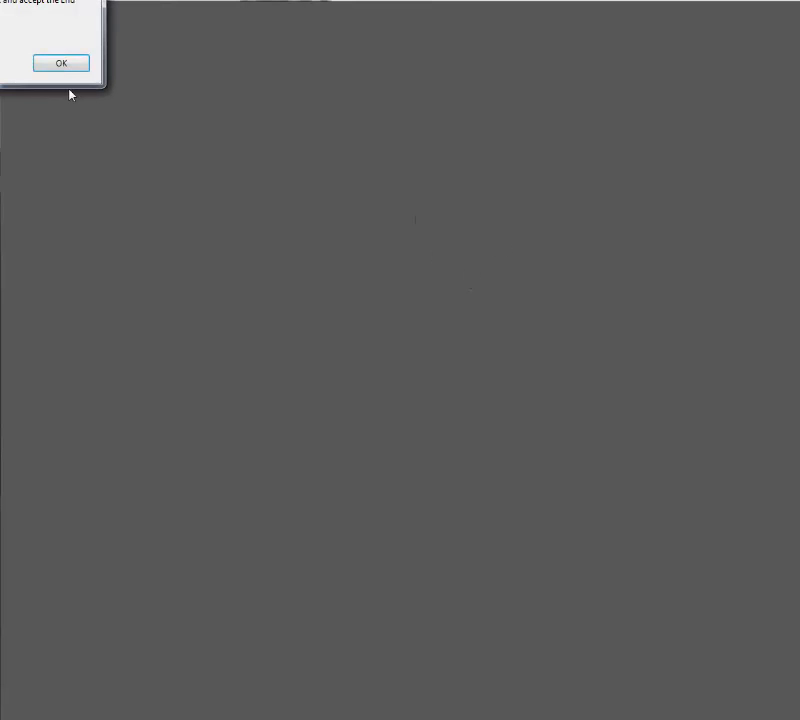
pyautogui.click(58, 64)
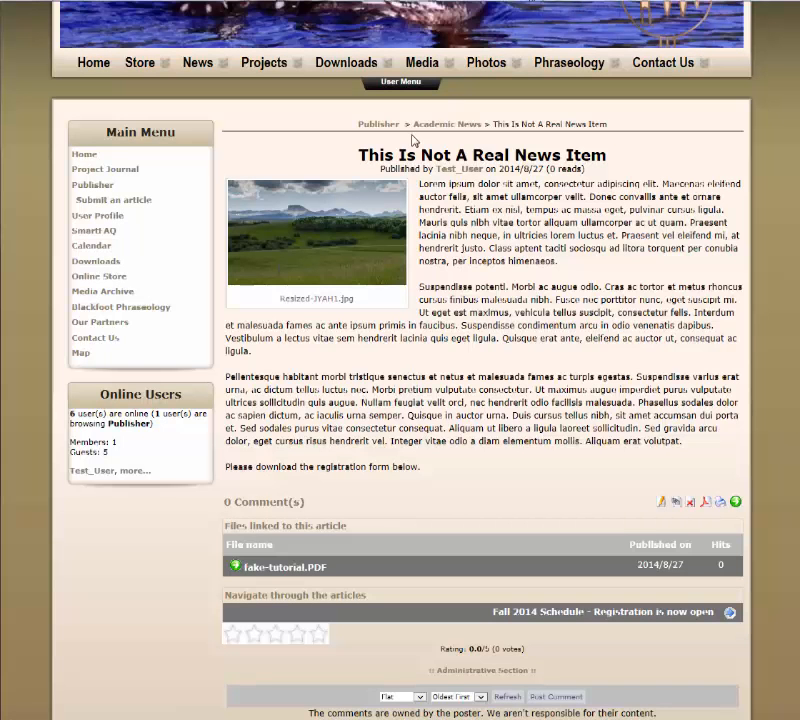
pyautogui.tripleClick(427, 402)
pyautogui.click(447, 402)
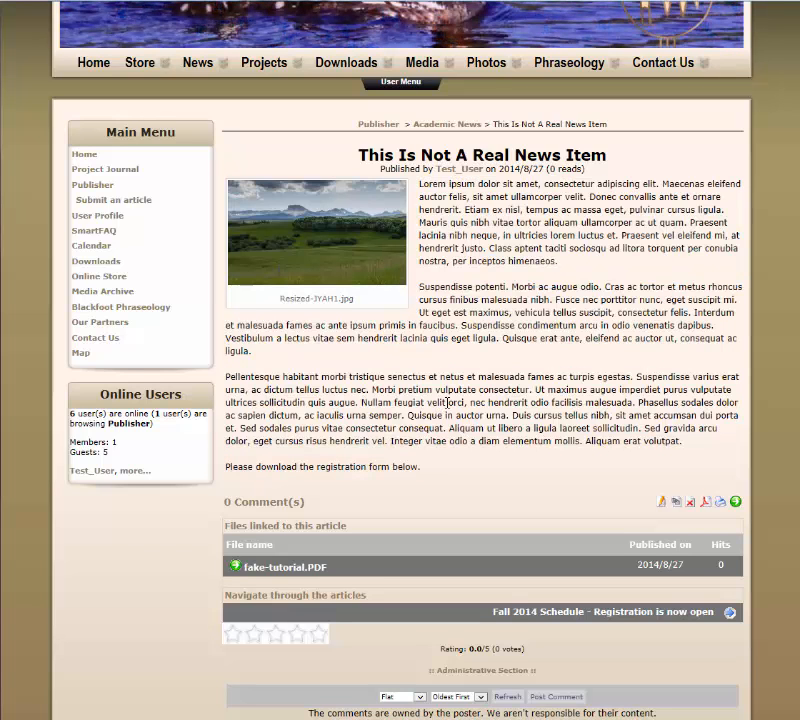